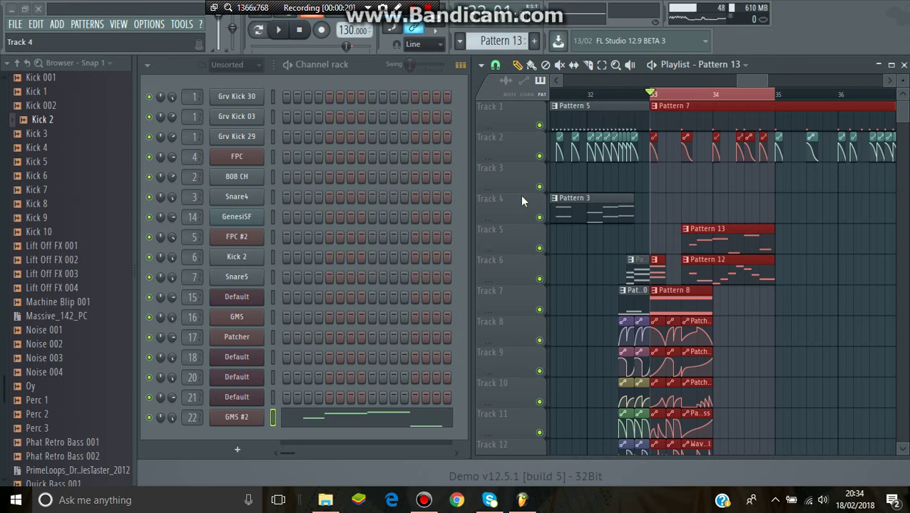
# - Play back the selected range of bars 33 and 34 in the playlist
pyautogui.moveTo(903, 111)
pyautogui.mouseDown()
pyautogui.moveTo(904, 127)
pyautogui.moveTo(907, 115)
pyautogui.mouseUp()
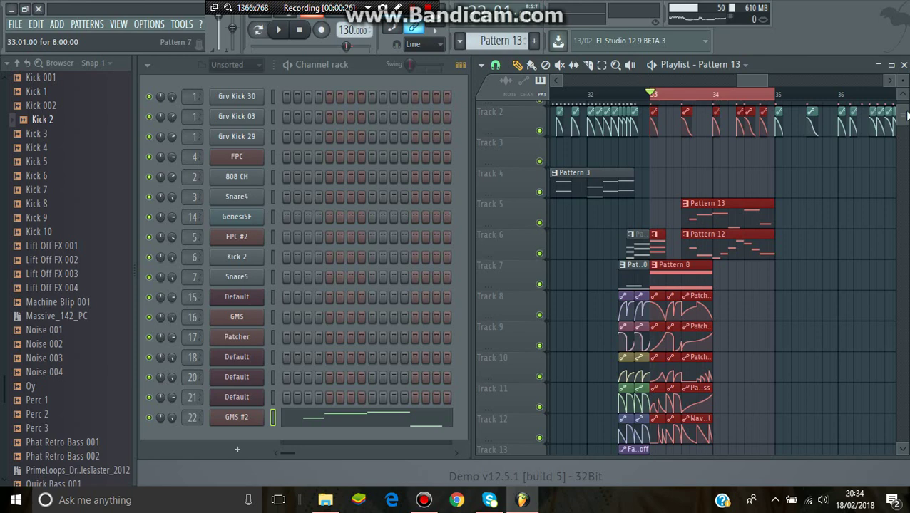
pyautogui.moveTo(908, 116)
pyautogui.mouseDown()
pyautogui.moveTo(906, 127)
pyautogui.moveTo(906, 105)
pyautogui.mouseUp()
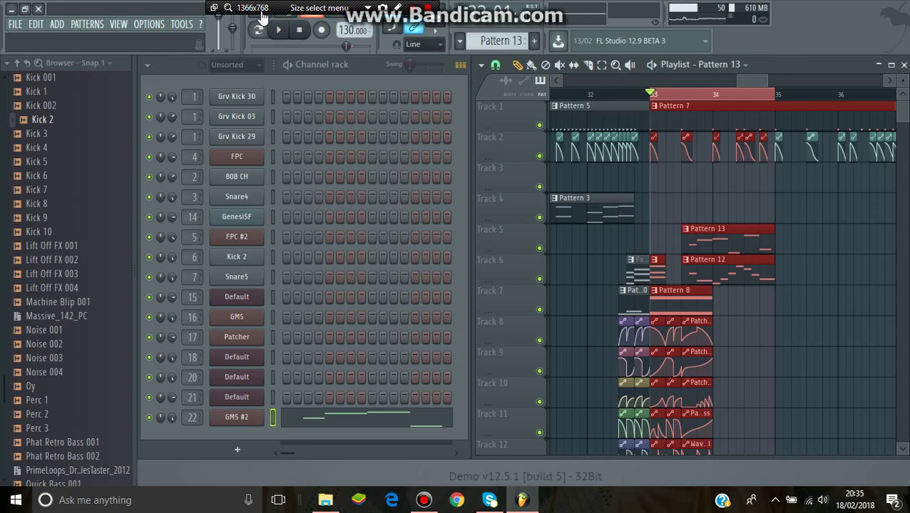
pyautogui.click(282, 34)
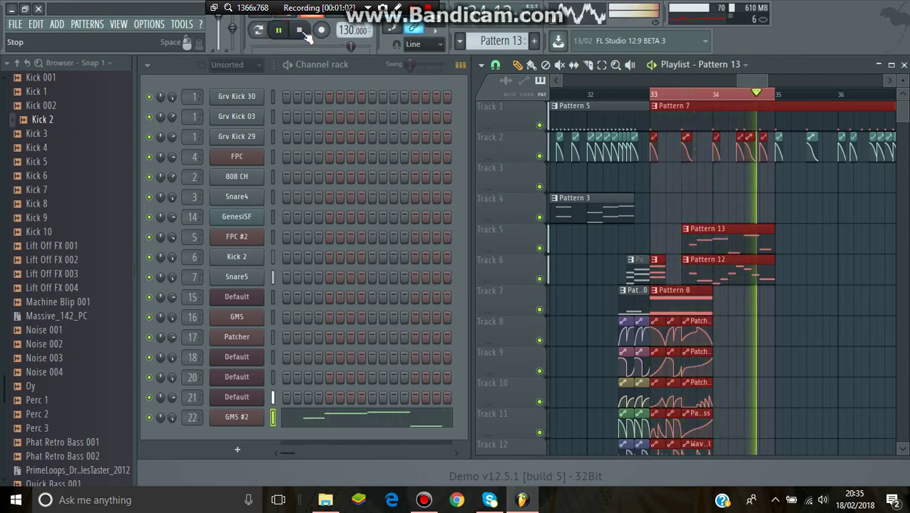
pyautogui.click(301, 32)
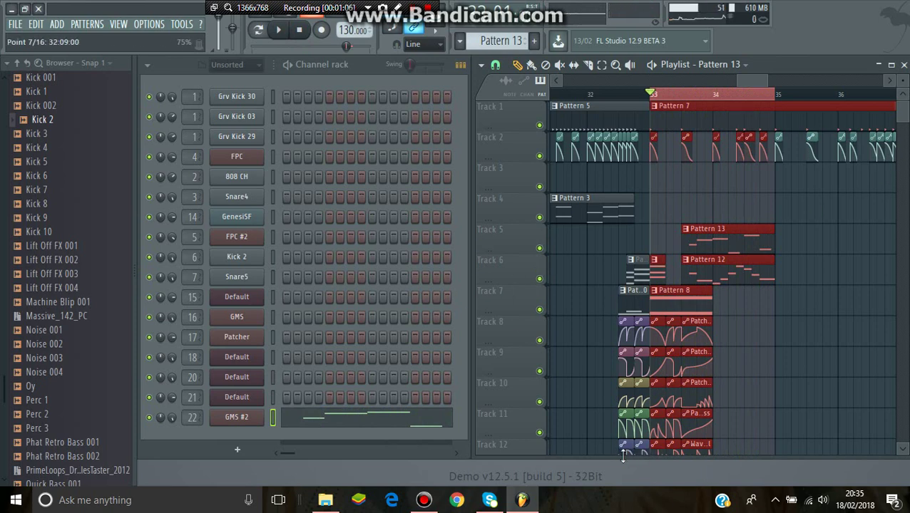
# - Enlarge the playlist, mute tracks 5 and 6, and play back only bar 33
pyautogui.moveTo(620, 455); pyautogui.dragTo(623, 483)
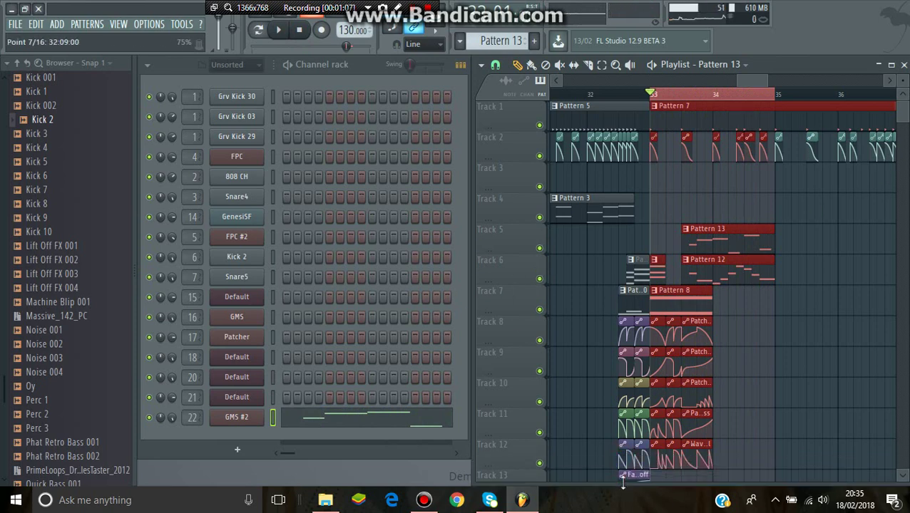
pyautogui.click(540, 279)
pyautogui.click(541, 248)
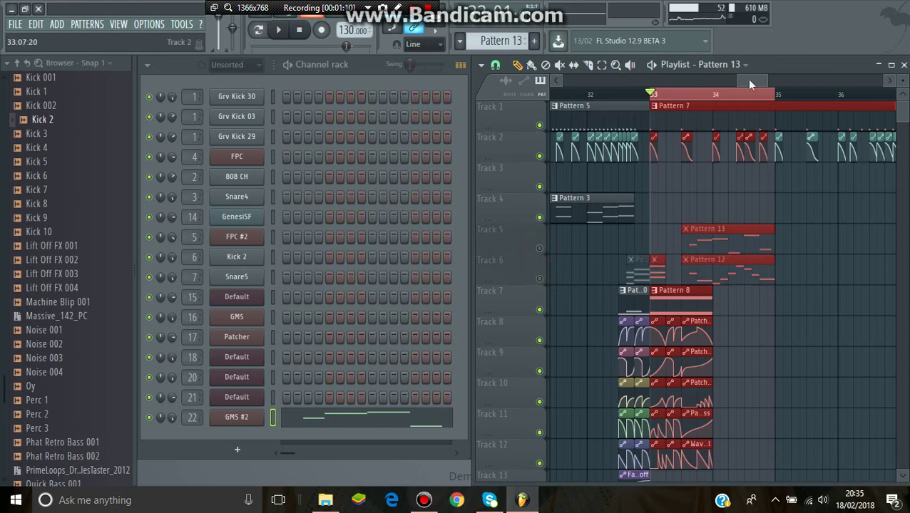
pyautogui.moveTo(655, 100); pyautogui.dragTo(711, 112)
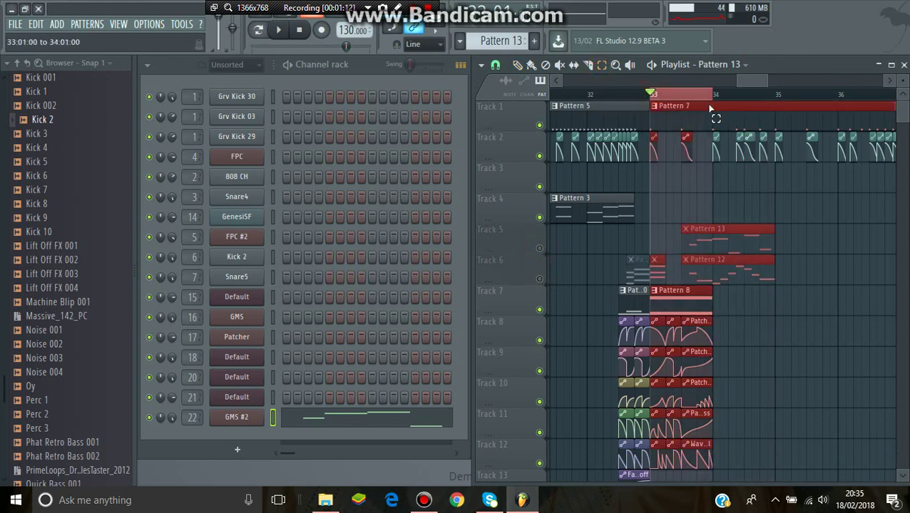
pyautogui.click(279, 30)
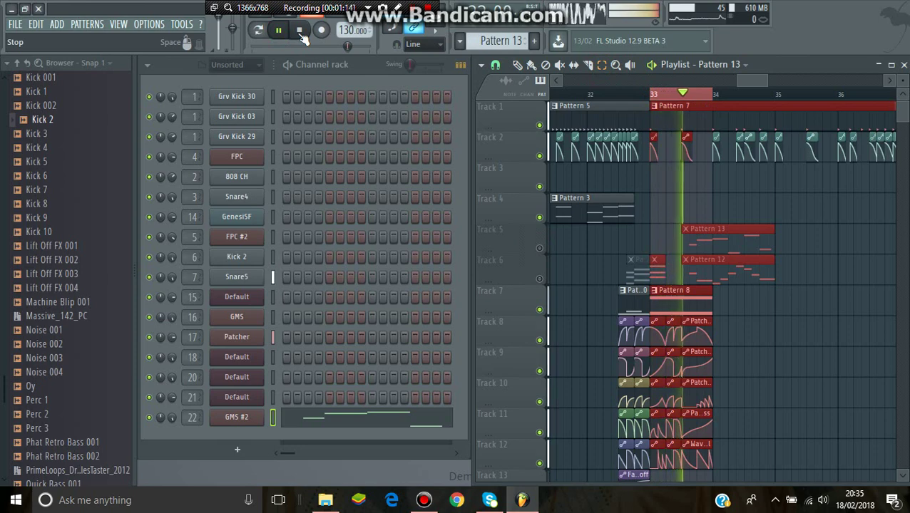
pyautogui.click(300, 31)
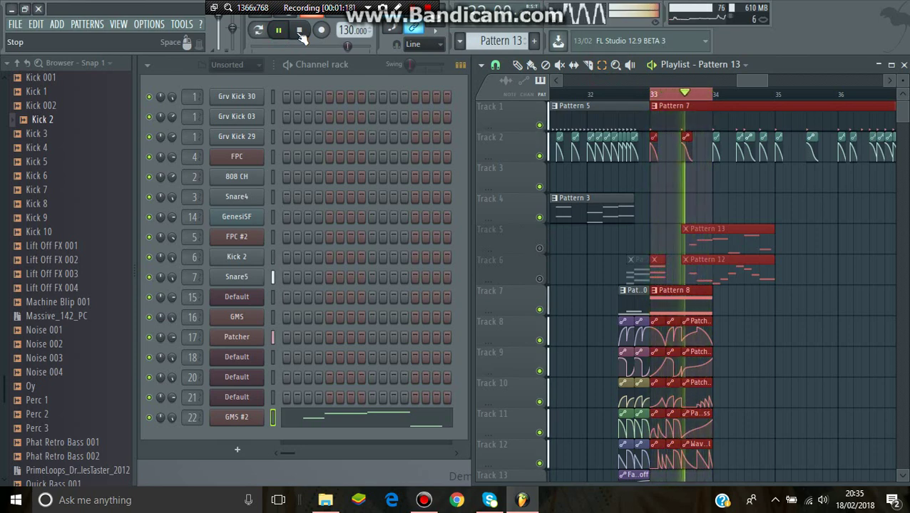
pyautogui.press('space')
# - Unmute tracks 5 and 6 and play the arrangement from the middle of bar 32 with no time selection
pyautogui.click(539, 279)
pyautogui.click(539, 248)
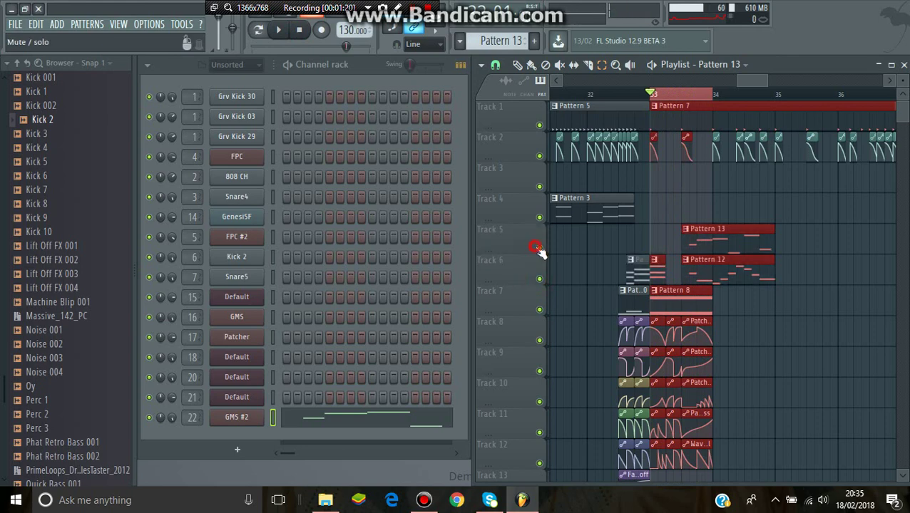
pyautogui.click(618, 94)
pyautogui.click(278, 29)
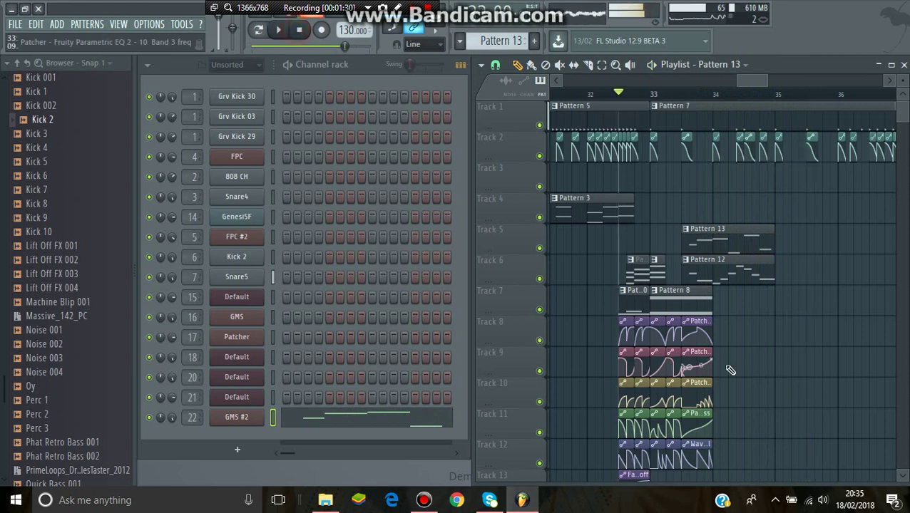
pyautogui.press('space')
# - Make Pattern 8 the active pattern and listen to it alone in pattern mode
pyautogui.click(695, 303)
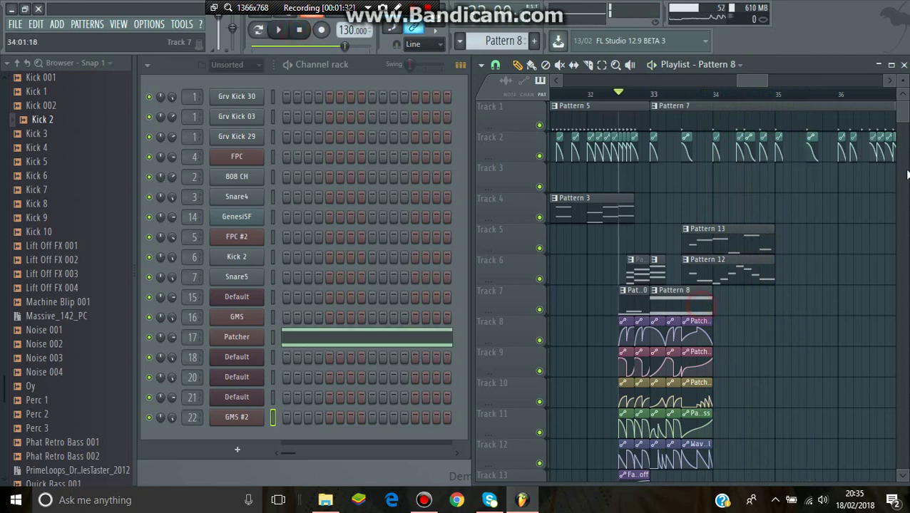
pyautogui.click(258, 30)
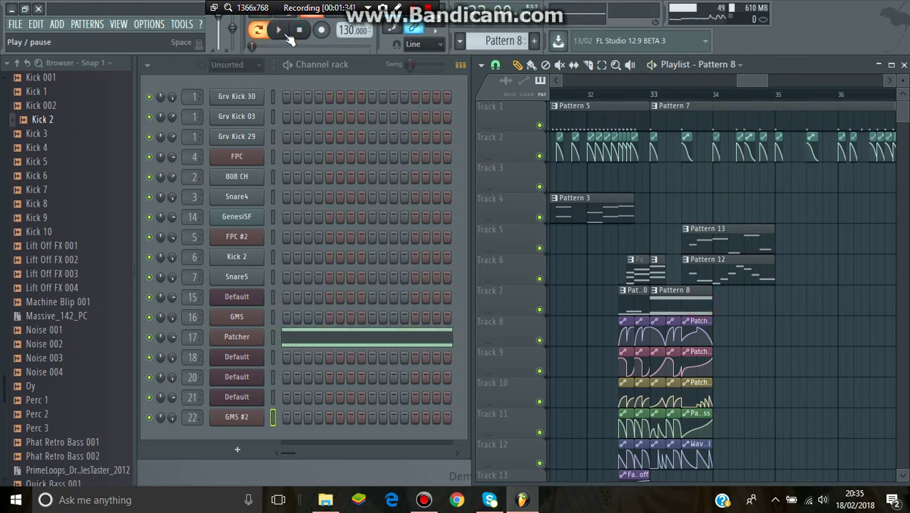
pyautogui.click(291, 34)
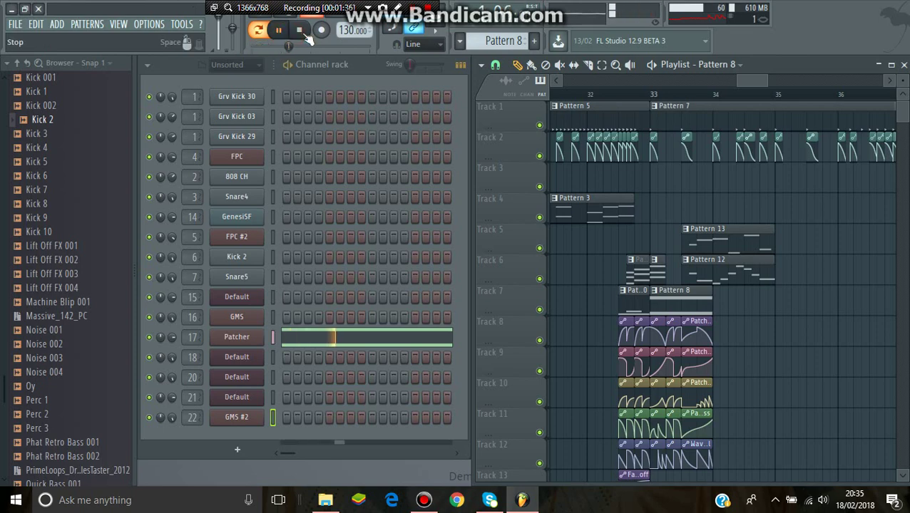
pyautogui.click(300, 29)
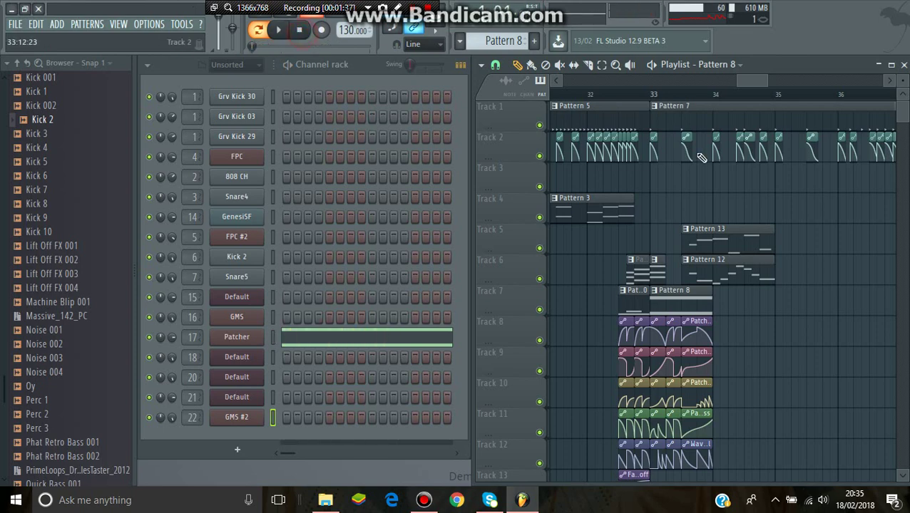
# - Mute playlist tracks 1, 2, 5 and 6
pyautogui.click(539, 278)
pyautogui.click(539, 246)
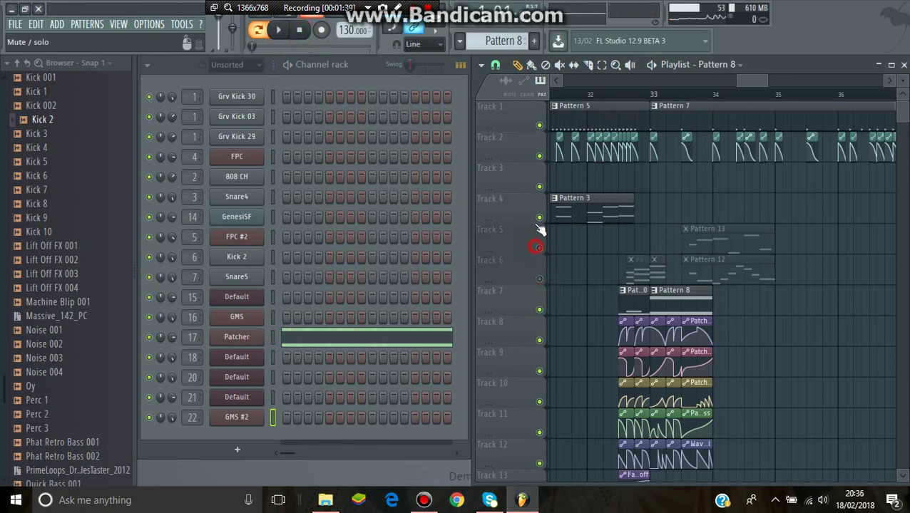
pyautogui.click(539, 155)
pyautogui.click(539, 125)
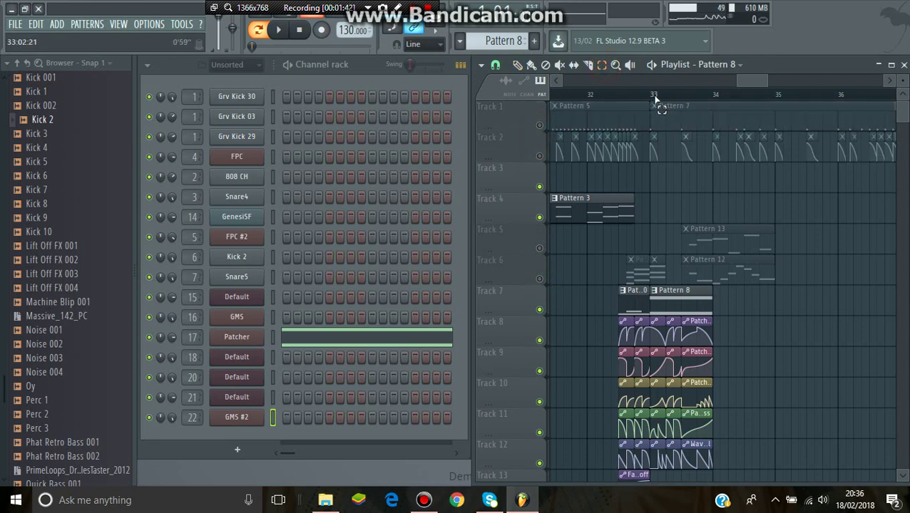
# - Select bar 33 in the playlist and play it back in song mode, leaving recording off
pyautogui.moveTo(652, 95); pyautogui.dragTo(710, 96)
pyautogui.press('space')
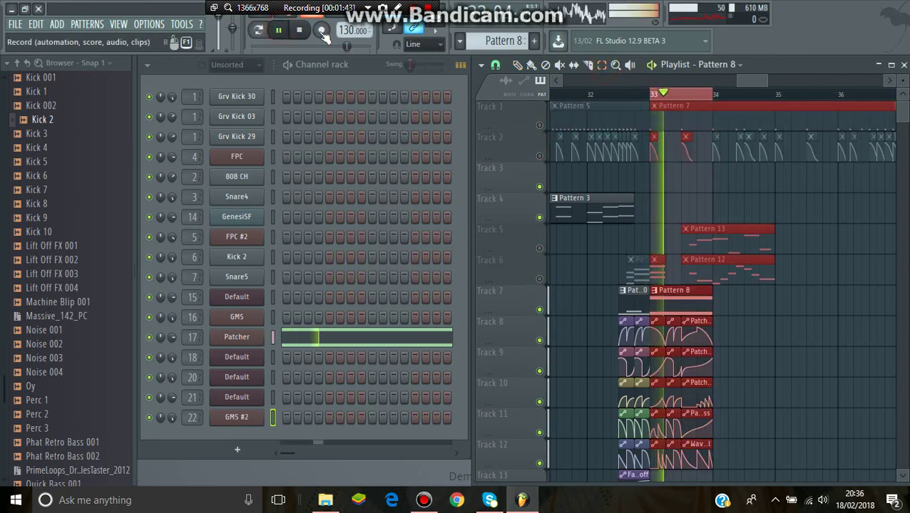
pyautogui.click(321, 30)
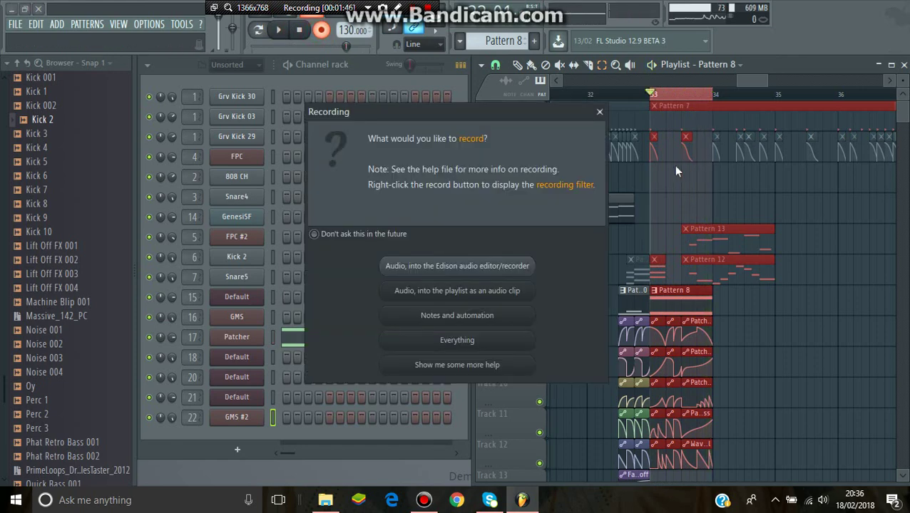
pyautogui.press('Escape')
pyautogui.click(321, 30)
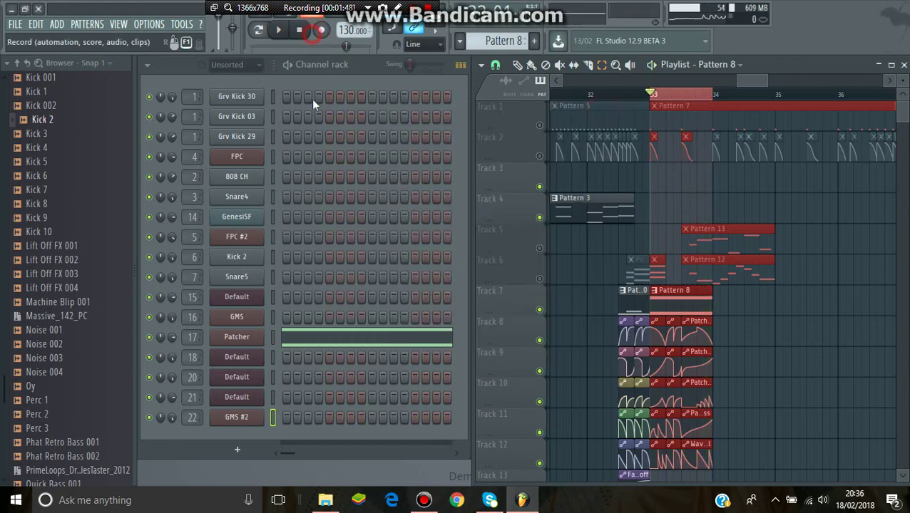
# - Open the Harmor DEMO synth inside the Patcher channel and examine its settings and list of articulation targets
pyautogui.click(255, 338)
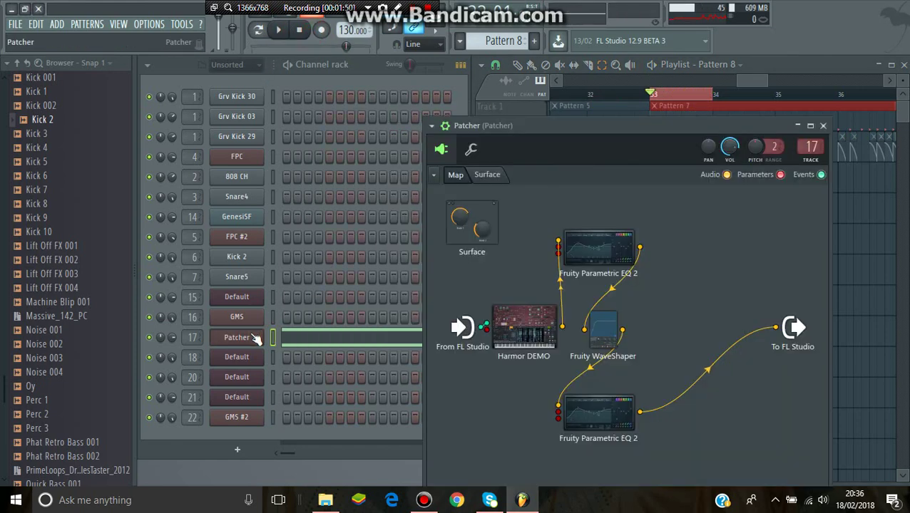
pyautogui.moveTo(640, 129); pyautogui.dragTo(566, 91)
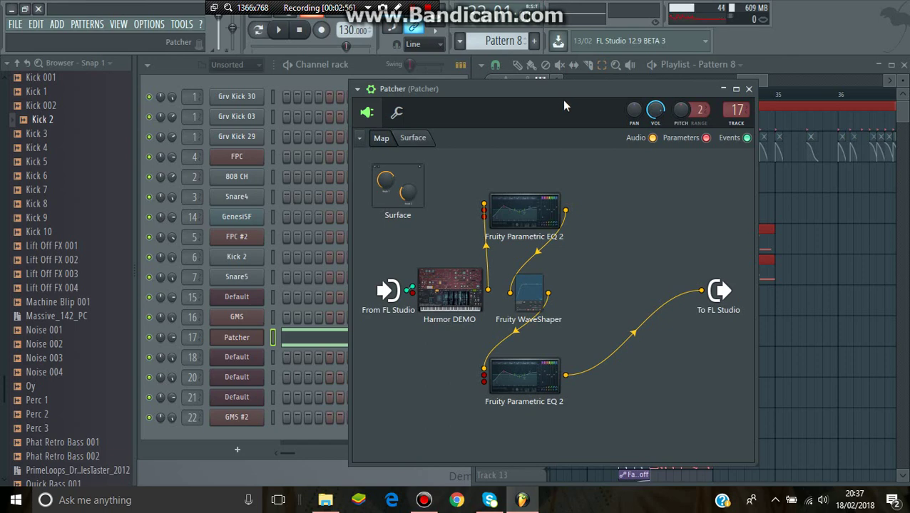
pyautogui.doubleClick(454, 278)
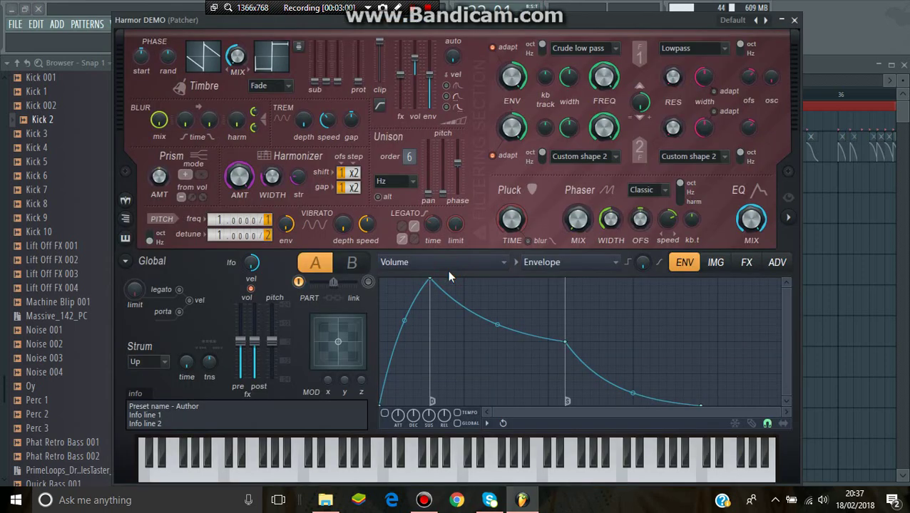
pyautogui.moveTo(562, 37); pyautogui.dragTo(639, 76)
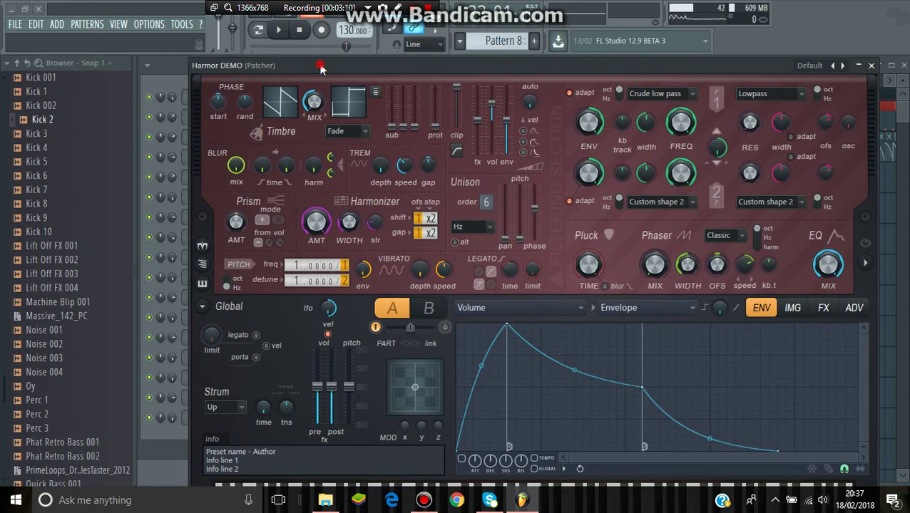
pyautogui.moveTo(322, 66); pyautogui.dragTo(319, 54)
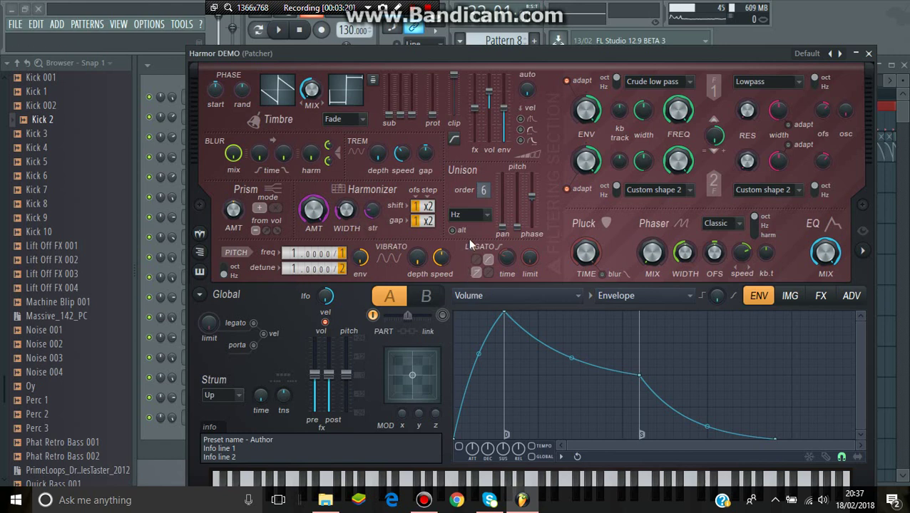
pyautogui.click(473, 296)
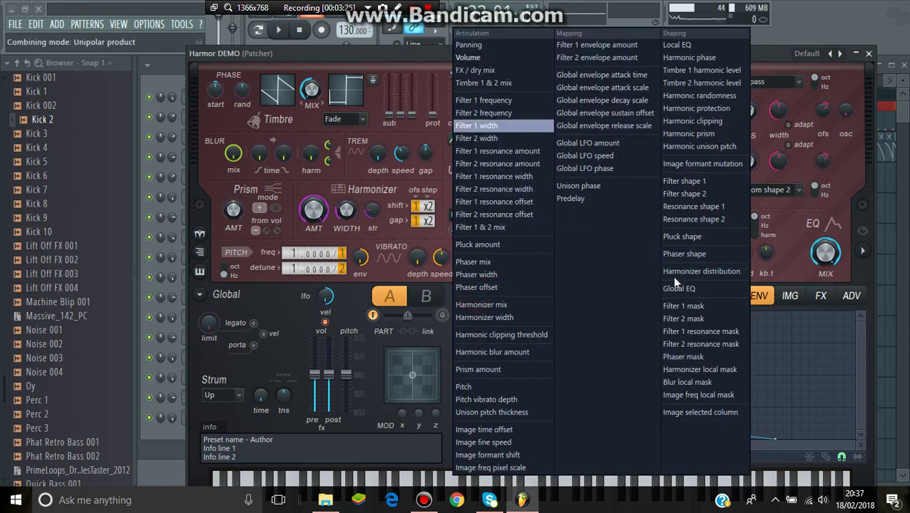
pyautogui.click(354, 312)
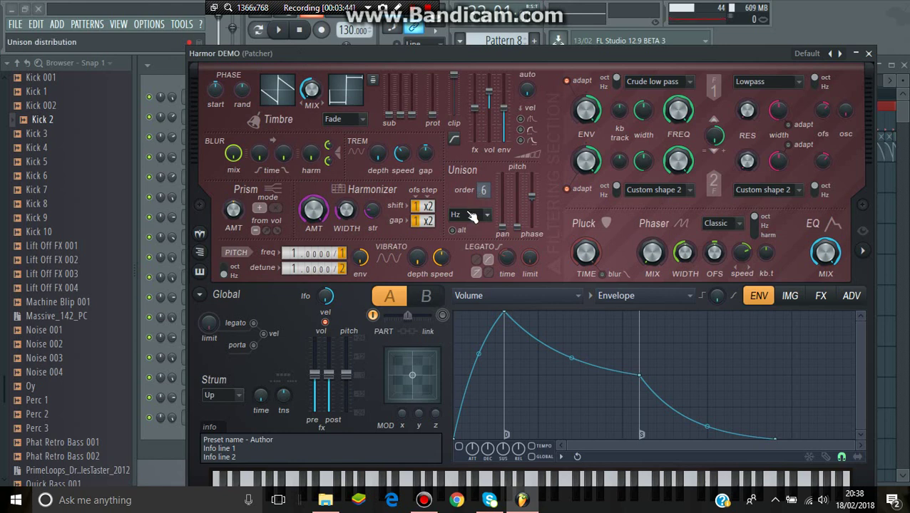
# - Play back the selected bar with Harmor DEMO showing, and close its window
pyautogui.click(279, 30)
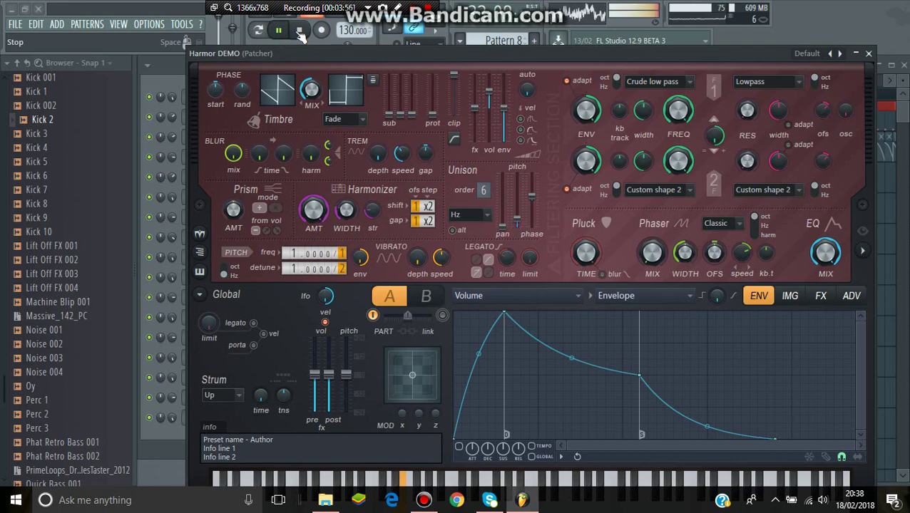
pyautogui.click(300, 32)
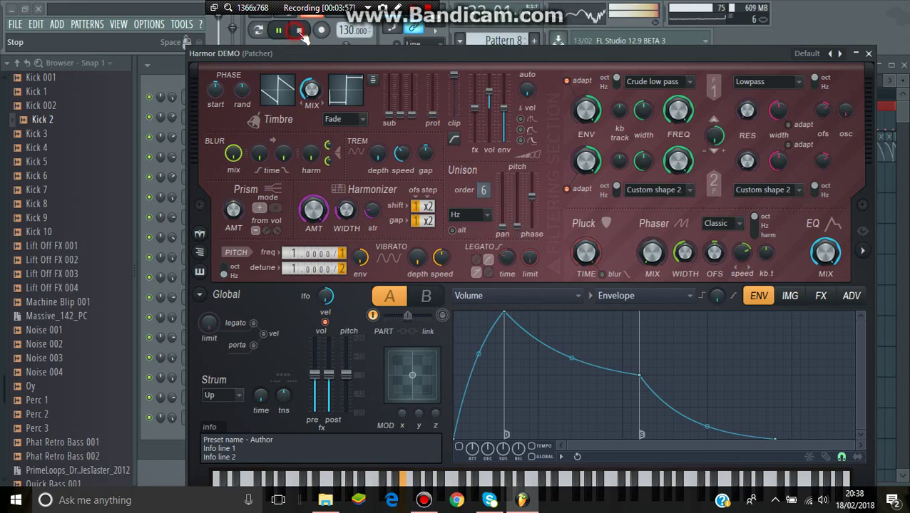
pyautogui.click(868, 54)
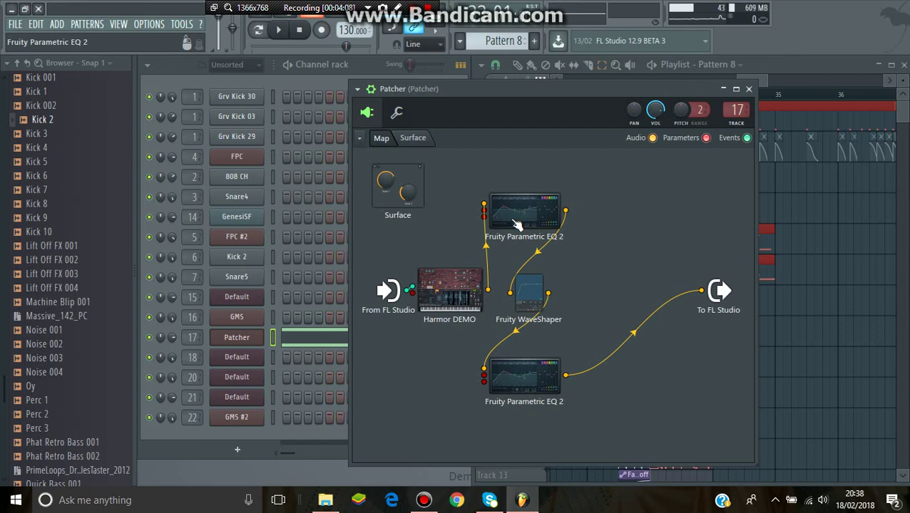
# - Open the Fruity WaveShaper in Patcher, examine its curve and controls, and close it
pyautogui.click(541, 297)
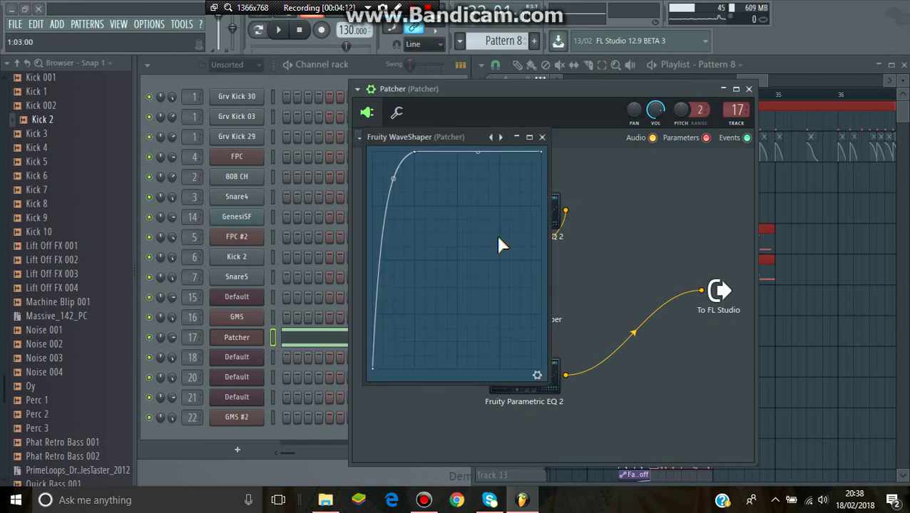
pyautogui.click(538, 375)
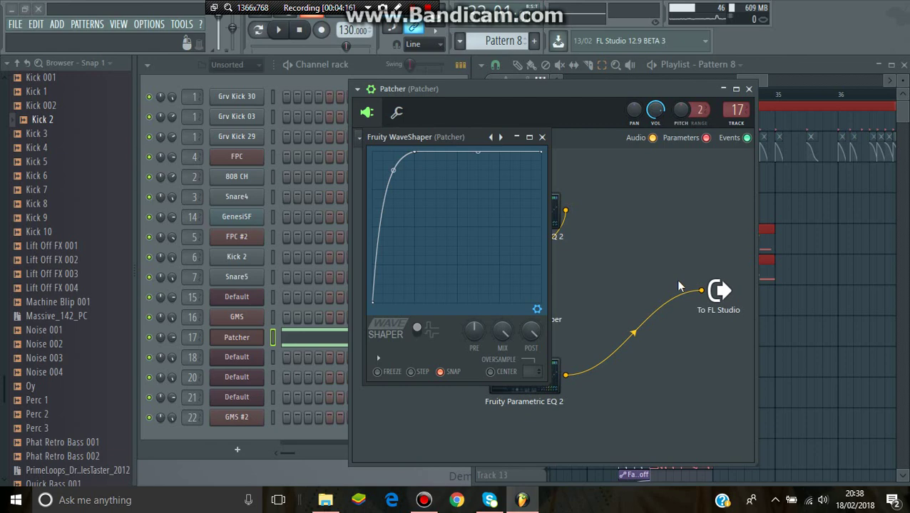
pyautogui.click(542, 138)
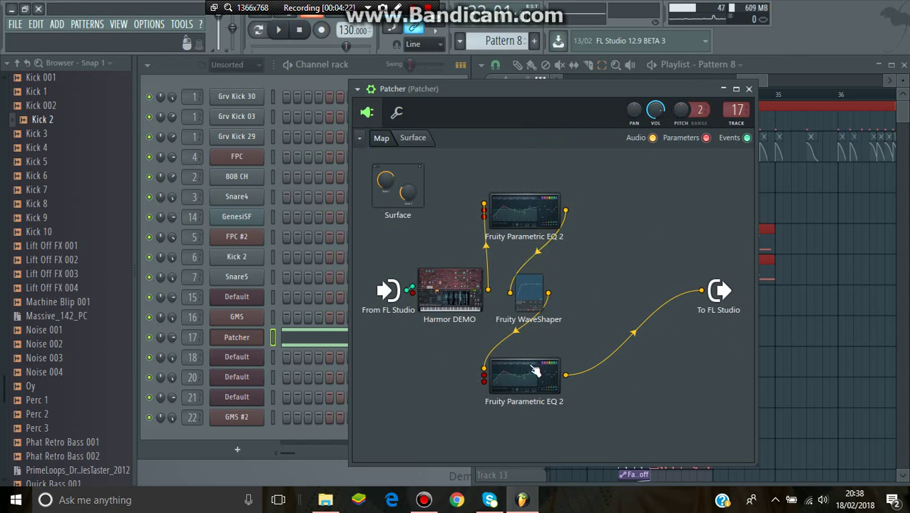
# - Open the final Fruity Parametric EQ 2 in the Patcher chain and play the bar to watch its bands move
pyautogui.click(538, 391)
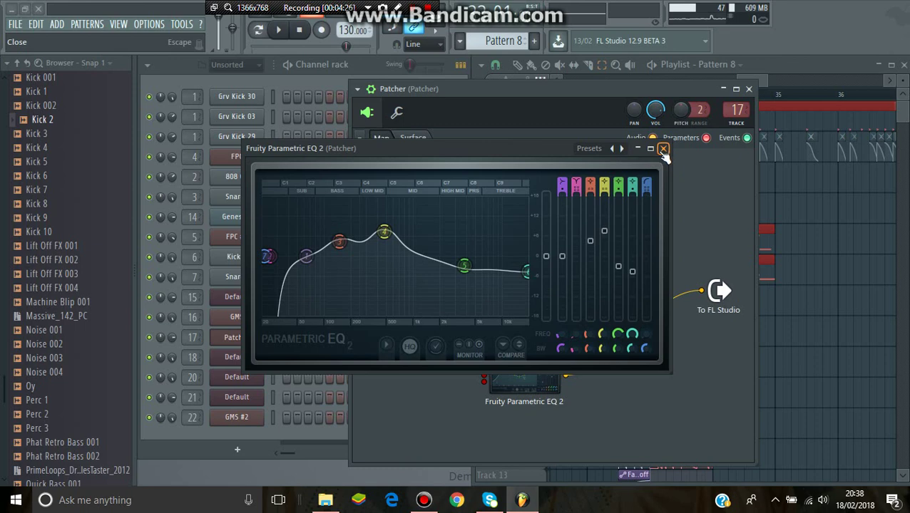
pyautogui.press('space')
pyautogui.click(310, 34)
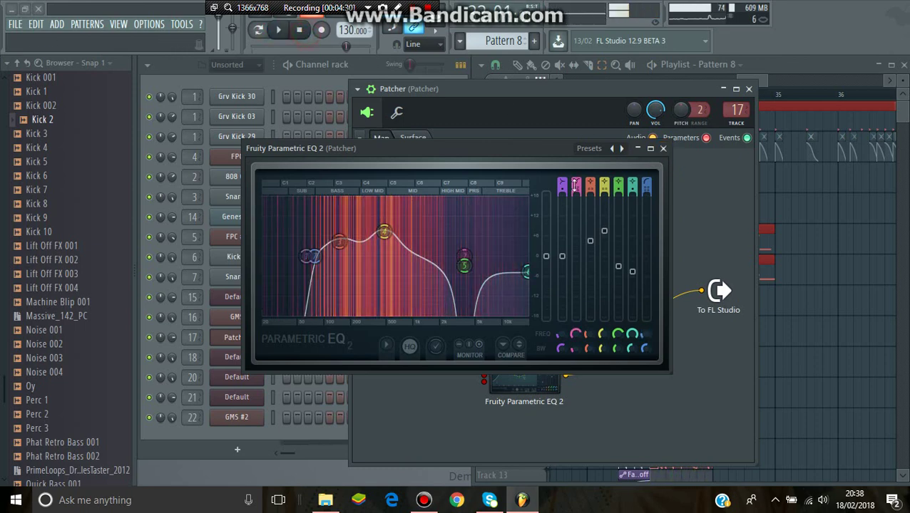
# - Close the final EQ, open the first Fruity Parametric EQ 2, play the bar to watch its bands move, and close it
pyautogui.click(663, 149)
pyautogui.click(518, 213)
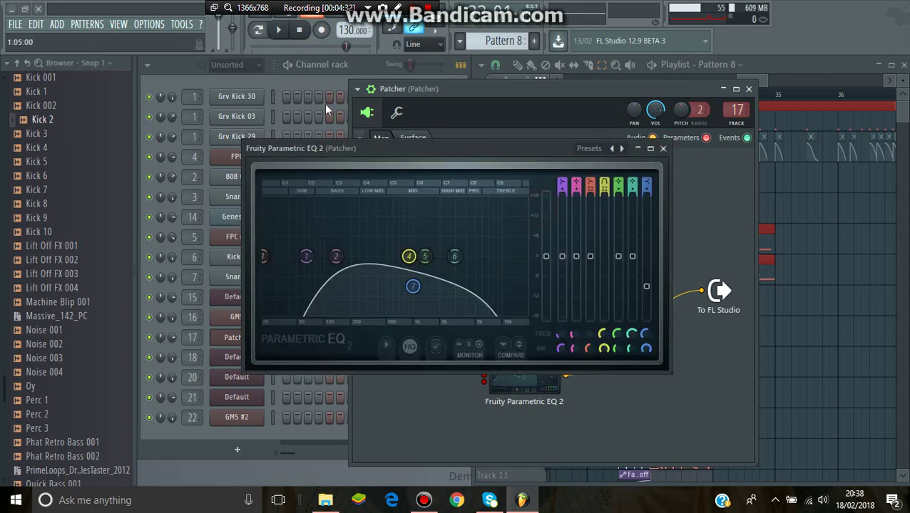
pyautogui.press('space')
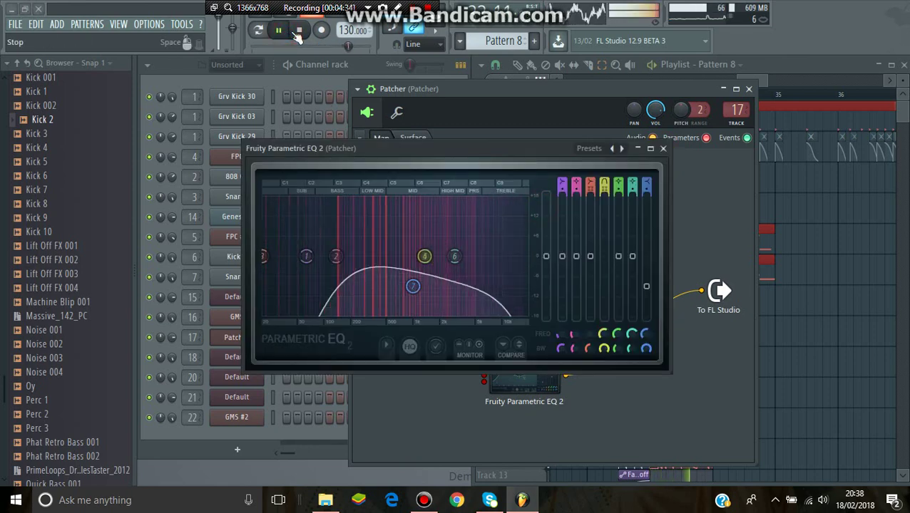
pyautogui.click(298, 32)
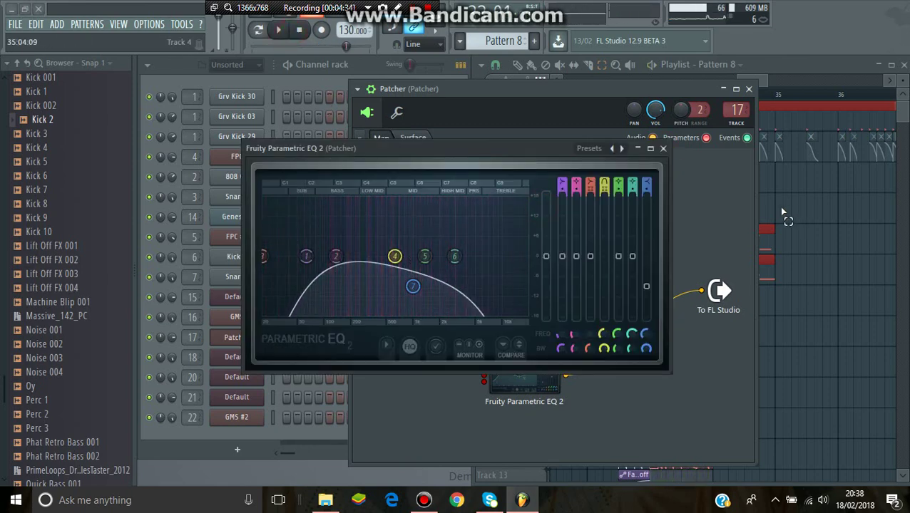
pyautogui.click(663, 149)
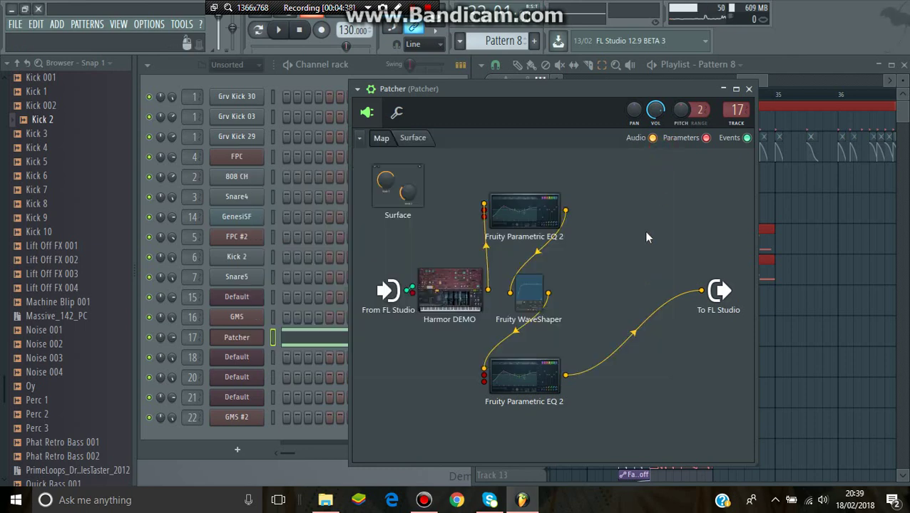
# - Compare the curves of the first and final Fruity Parametric EQ 2 in the Patcher chain, closing each after viewing
pyautogui.click(534, 224)
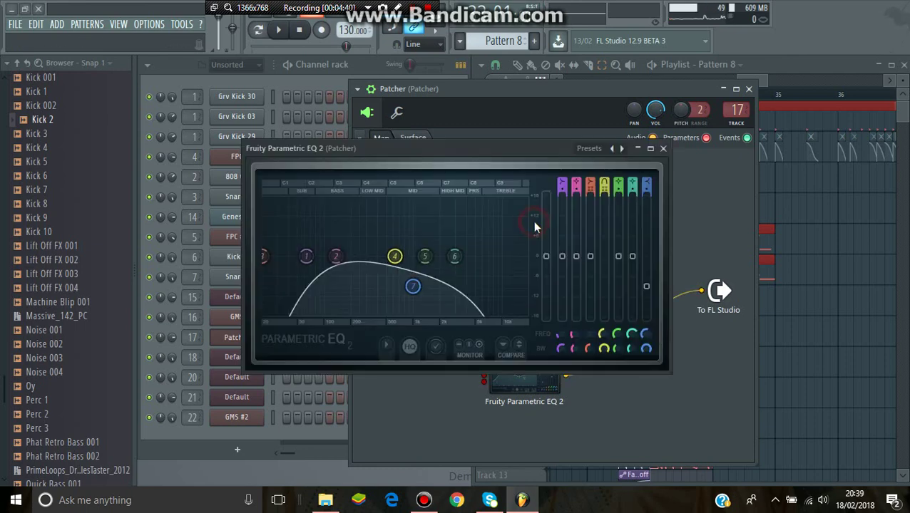
pyautogui.click(663, 148)
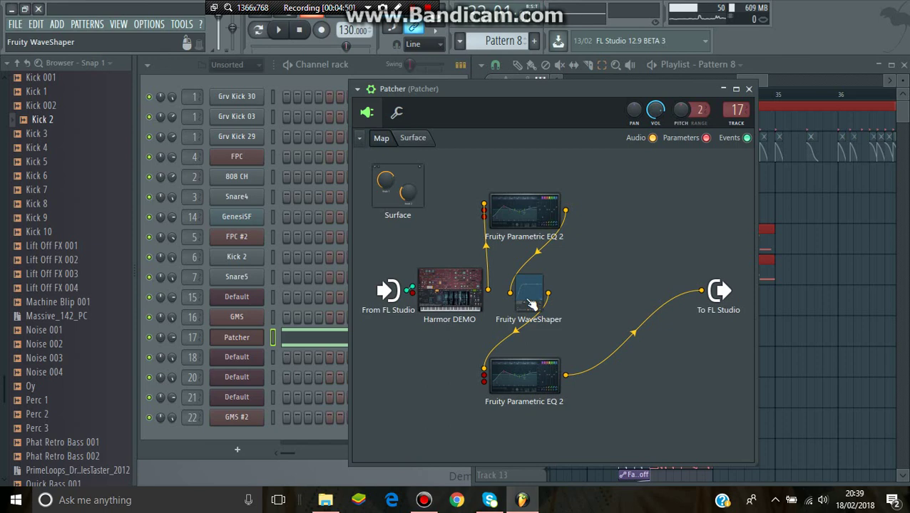
pyautogui.click(547, 394)
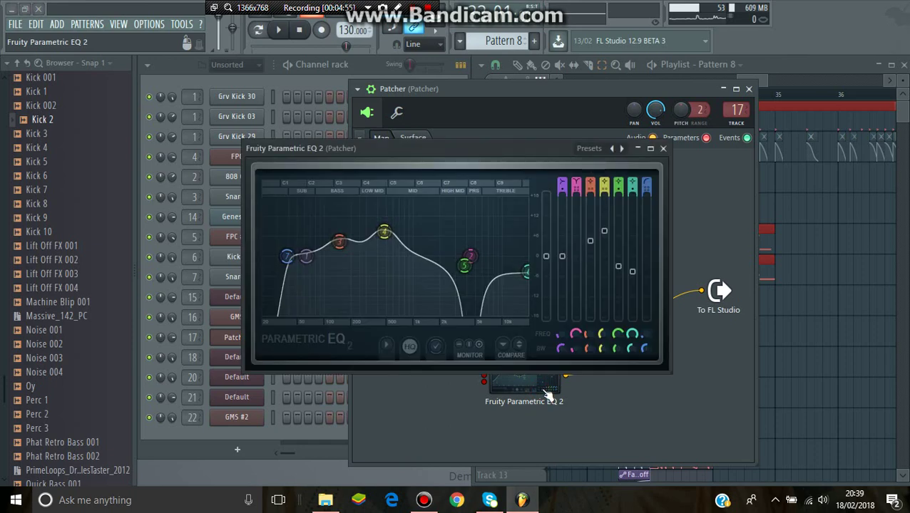
pyautogui.click(663, 149)
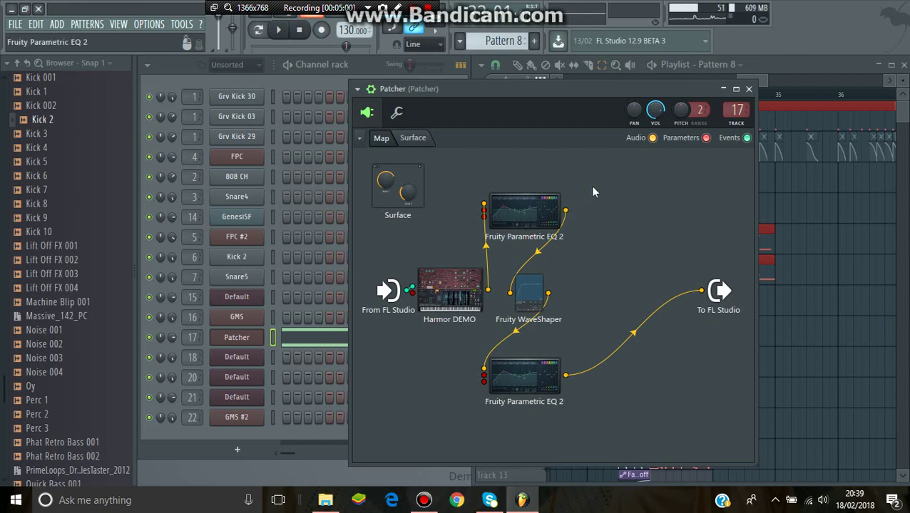
pyautogui.click(542, 213)
pyautogui.click(542, 213)
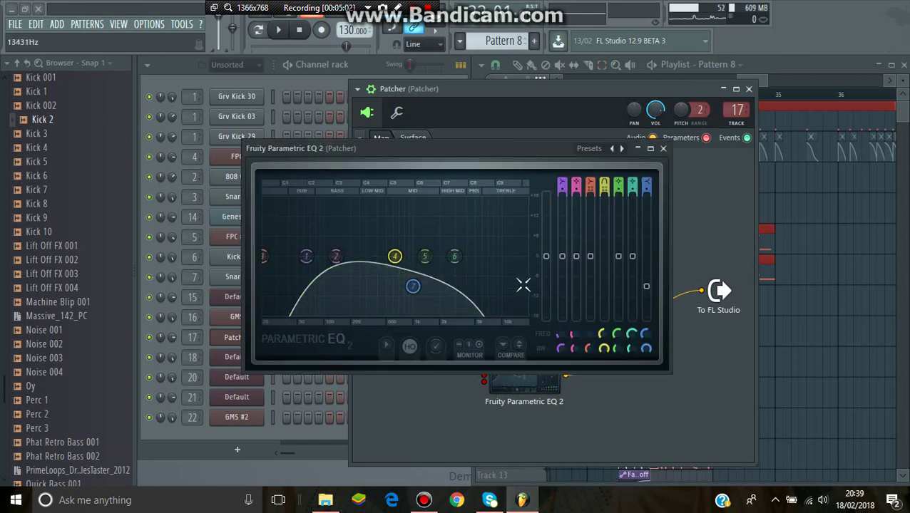
pyautogui.click(663, 148)
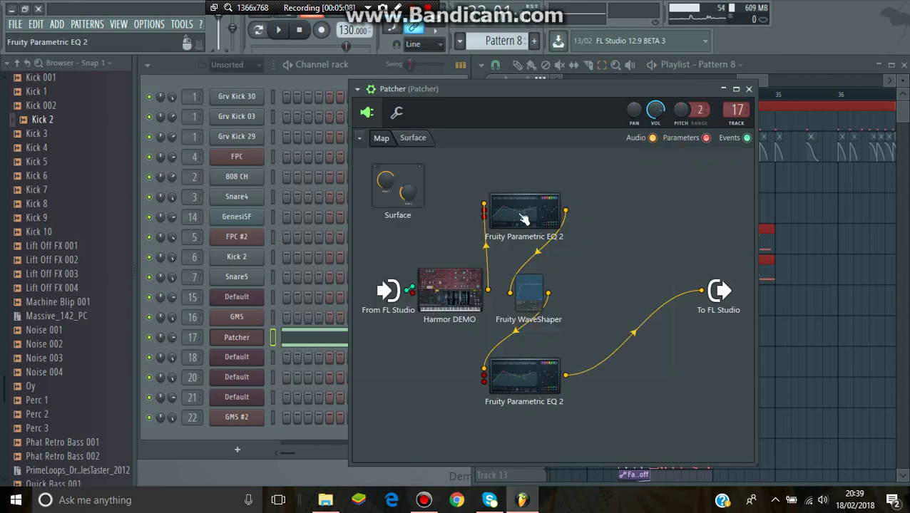
pyautogui.doubleClick(547, 372)
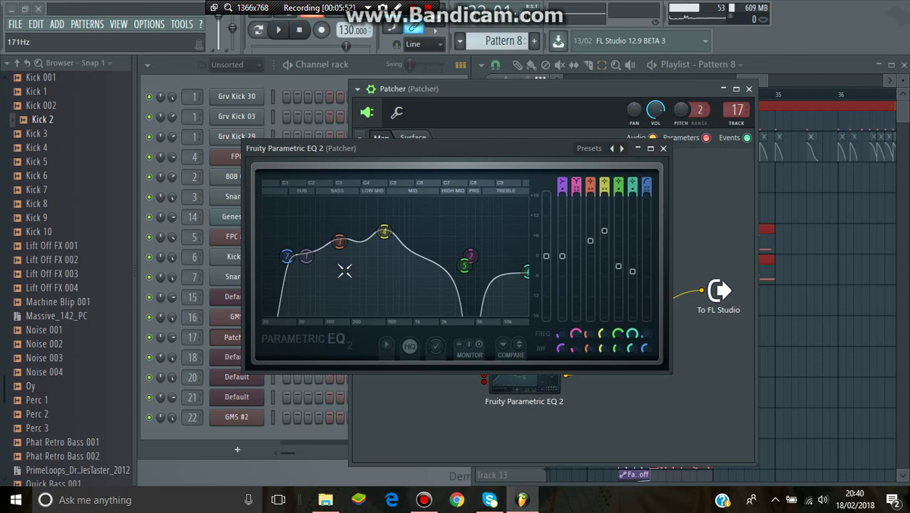
pyautogui.click(662, 149)
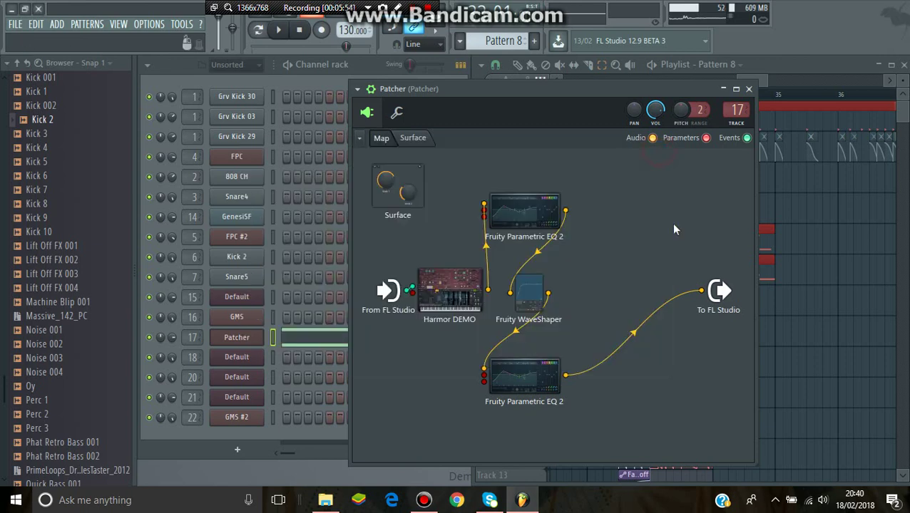
# - Examine the Patcher channel's notes in the piano roll and the Harmor DEMO settings, closing each after viewing
pyautogui.click(317, 336)
pyautogui.scroll(4, 898, 285)
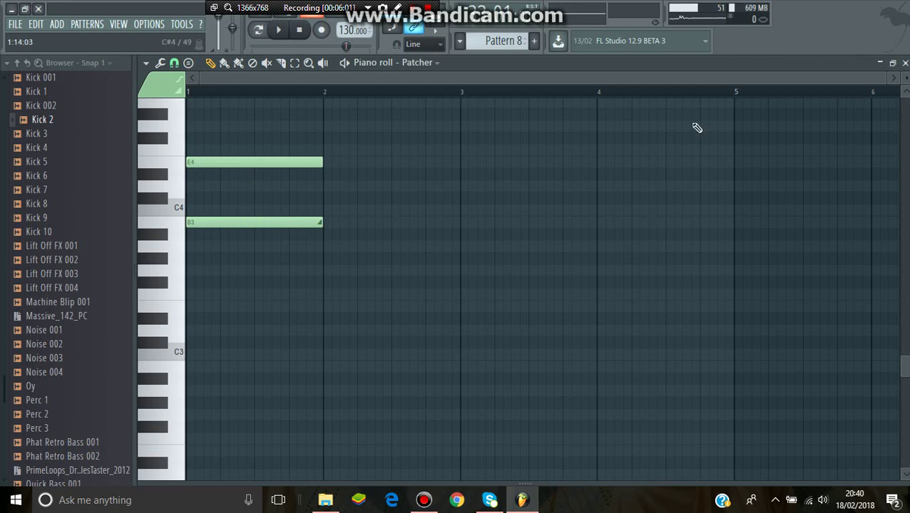
pyautogui.click(905, 63)
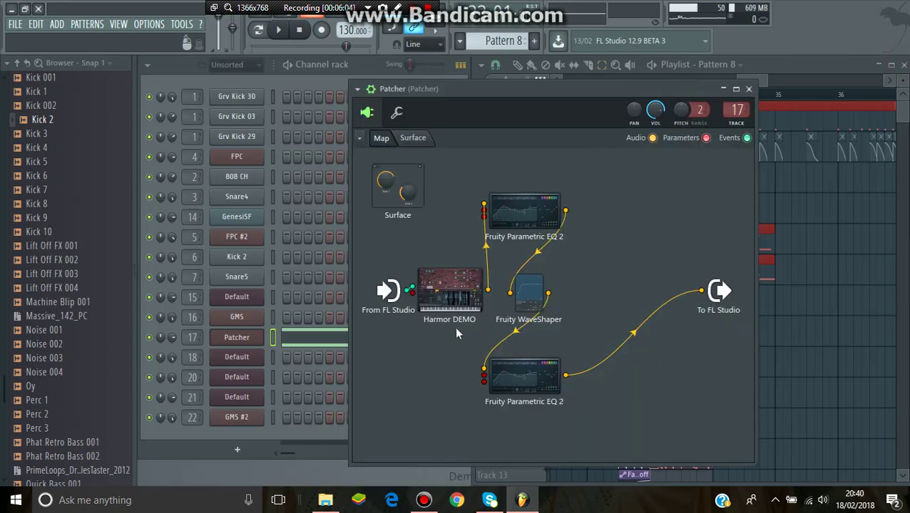
pyautogui.doubleClick(449, 292)
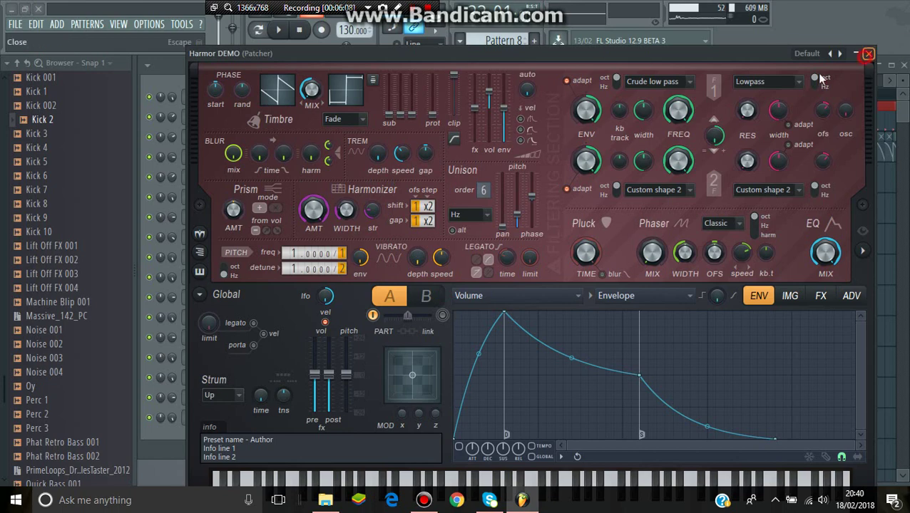
pyautogui.click(869, 53)
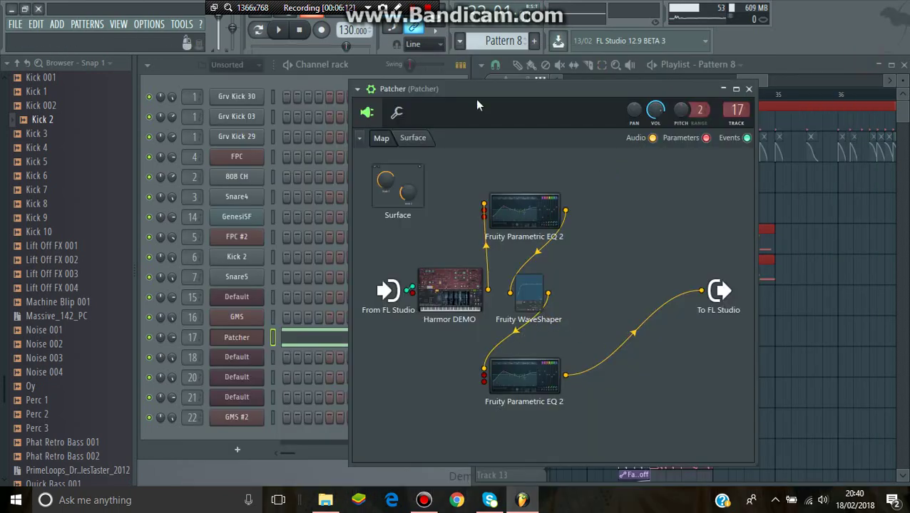
# - Close Patcher and mute the automation on Tracks 9 to 12 in the playlist, keeping Track 8 active
pyautogui.click(749, 89)
pyautogui.scroll(-3, 901, 117)
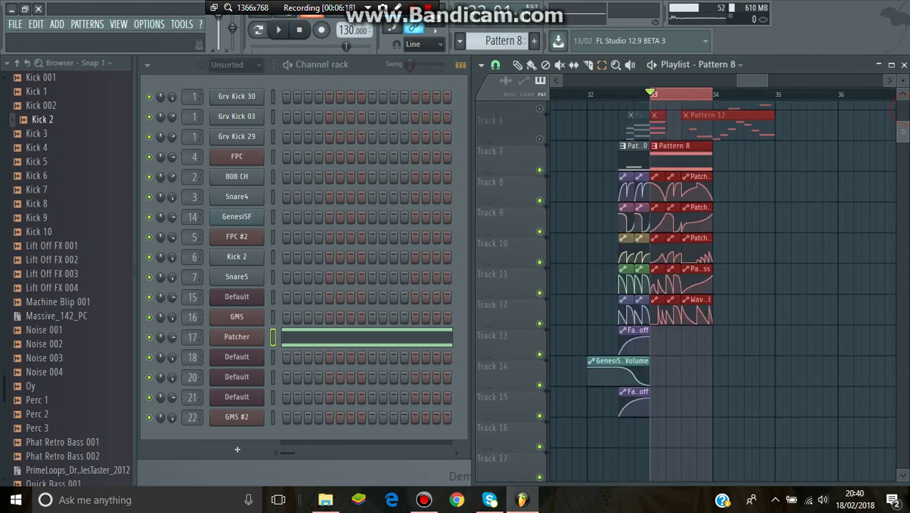
pyautogui.scroll(-1, 896, 114)
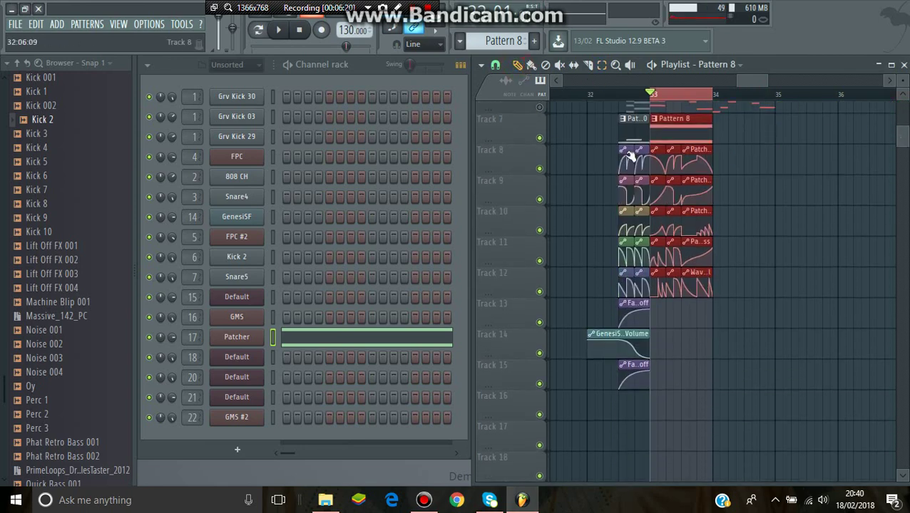
pyautogui.click(684, 151)
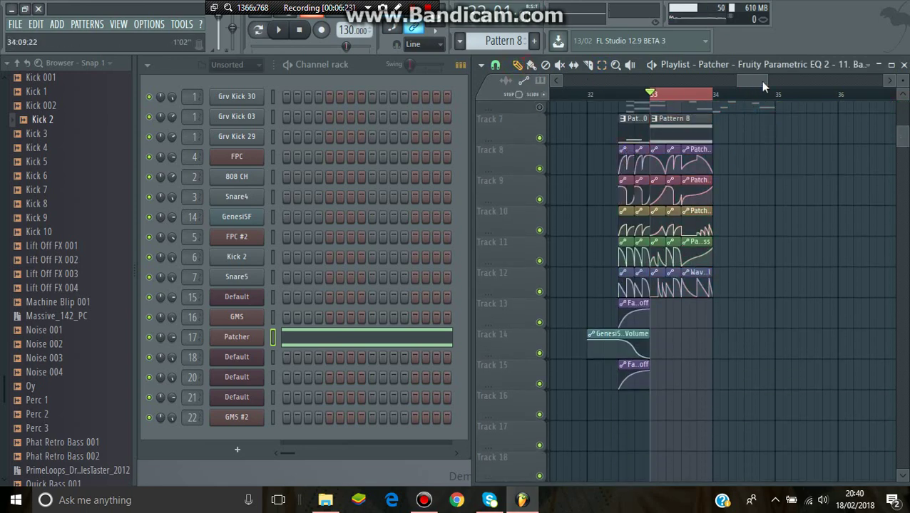
pyautogui.moveTo(760, 81); pyautogui.dragTo(748, 82)
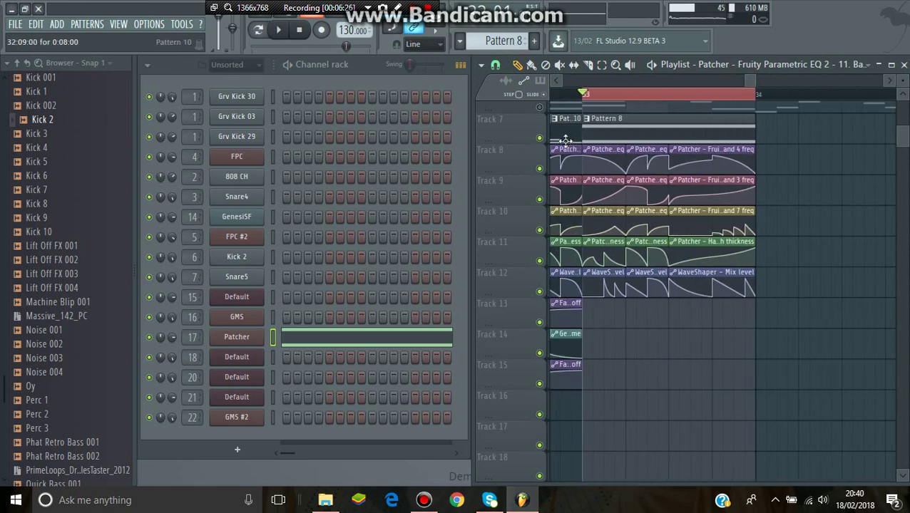
pyautogui.press('e')
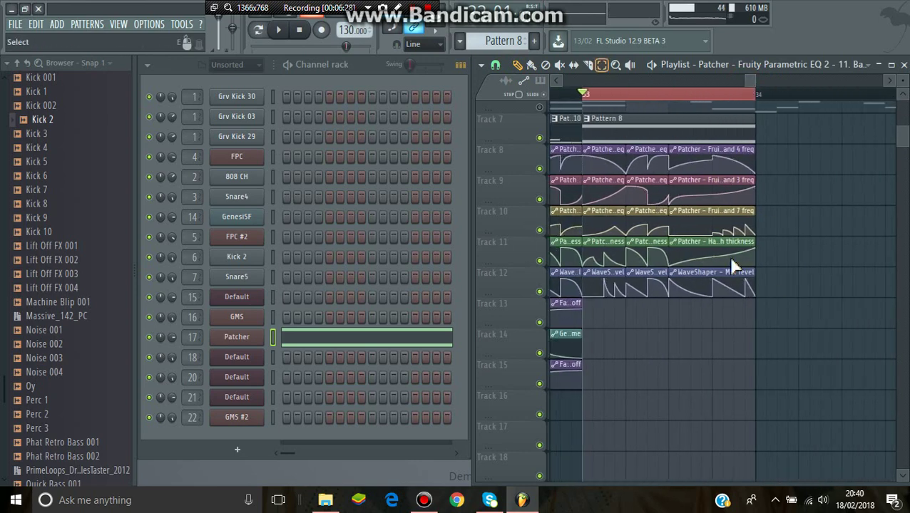
pyautogui.click(539, 202)
pyautogui.moveTo(538, 251); pyautogui.dragTo(540, 294)
# - Play the selected bar at 33 with only Track 8's Patcher automation active, and stop playback
pyautogui.click(286, 31)
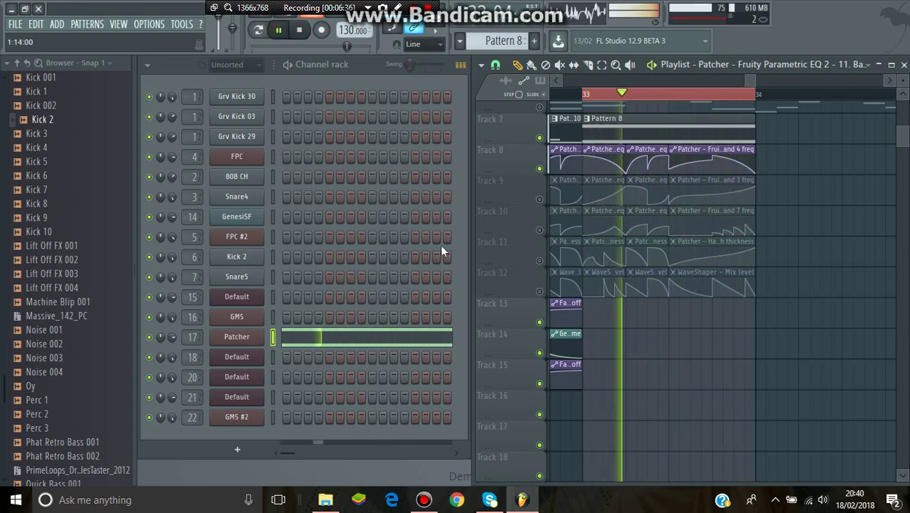
pyautogui.click(540, 292)
pyautogui.click(540, 292)
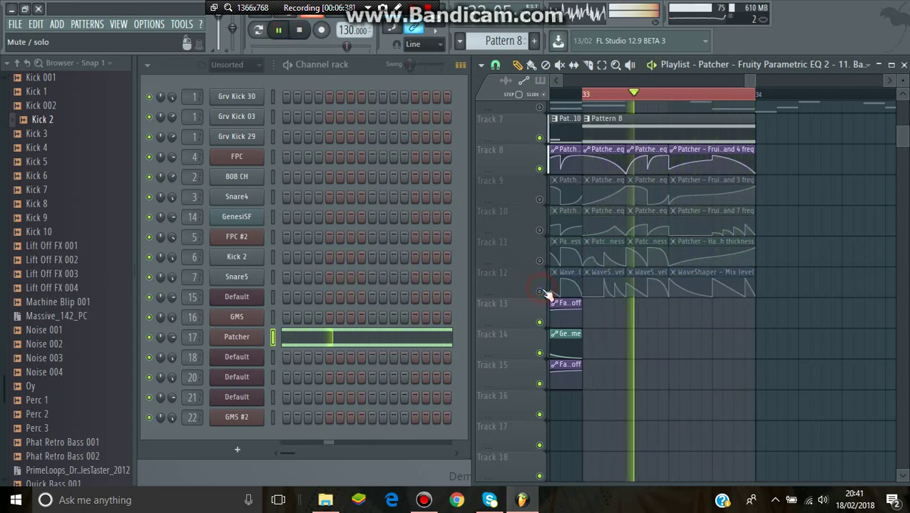
pyautogui.click(540, 292)
pyautogui.click(540, 292)
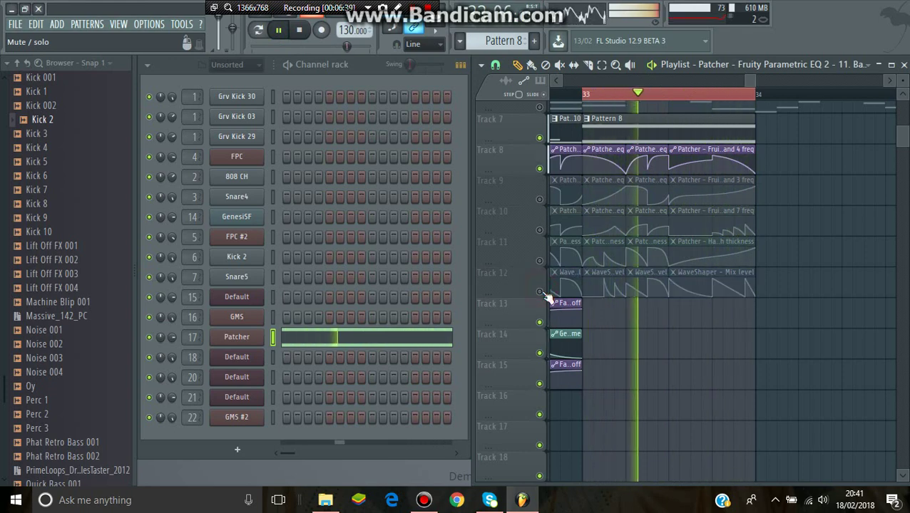
pyautogui.click(300, 30)
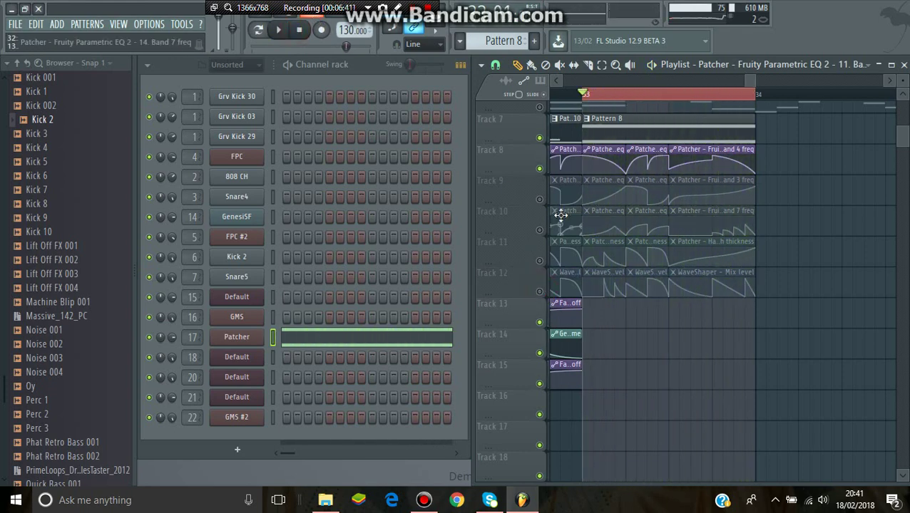
# - Open the first Fruity Parametric EQ 2 in Patcher, play the bar to watch band 4 move, and close both windows
pyautogui.click(237, 337)
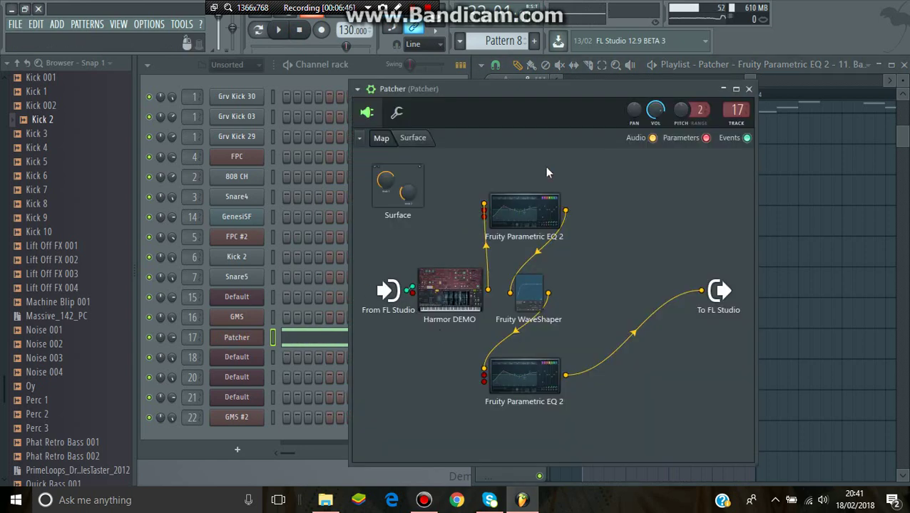
pyautogui.doubleClick(541, 212)
pyautogui.click(278, 29)
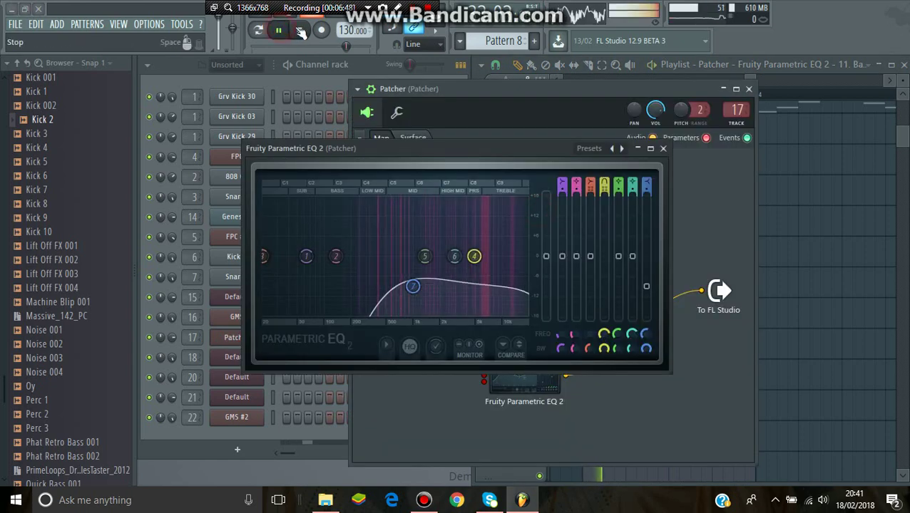
pyautogui.click(749, 89)
pyautogui.click(663, 149)
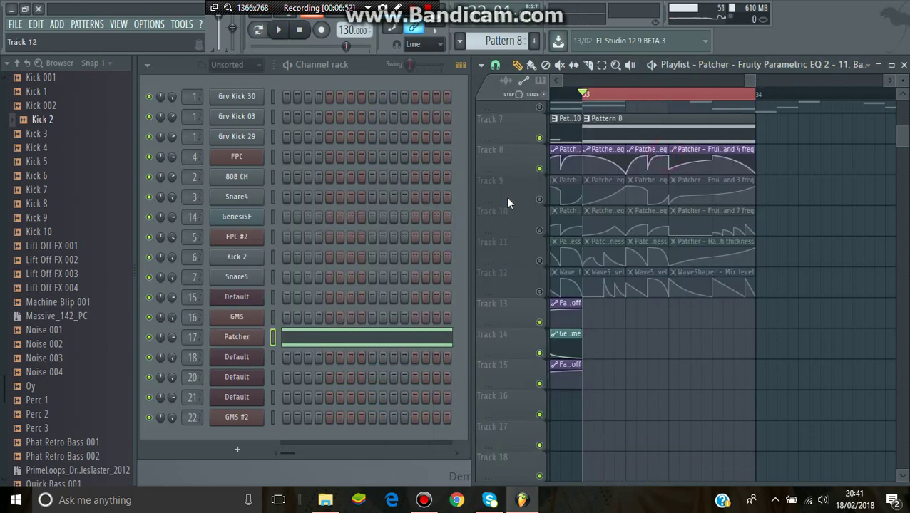
# - Unmute Track 9 and play the bar with the final Fruity Parametric EQ 2 open in Patcher, closing the EQ after playback
pyautogui.click(539, 199)
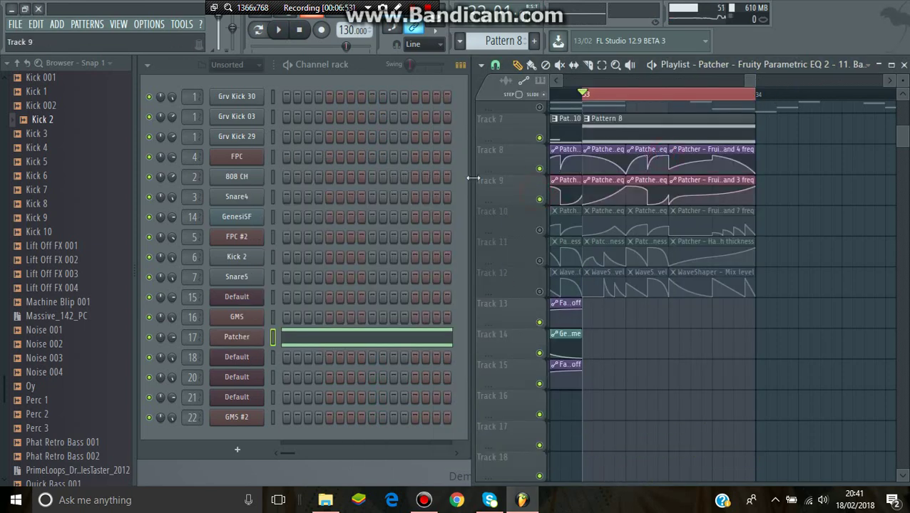
pyautogui.click(241, 336)
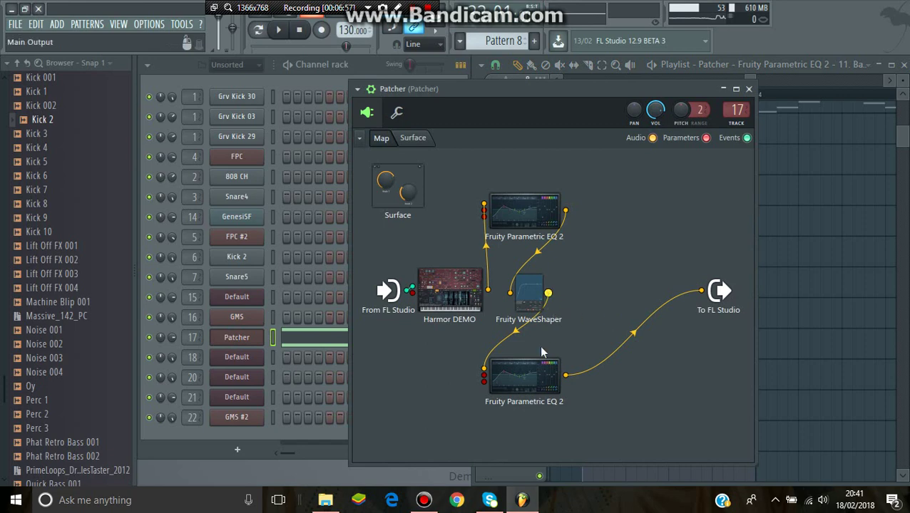
pyautogui.doubleClick(540, 371)
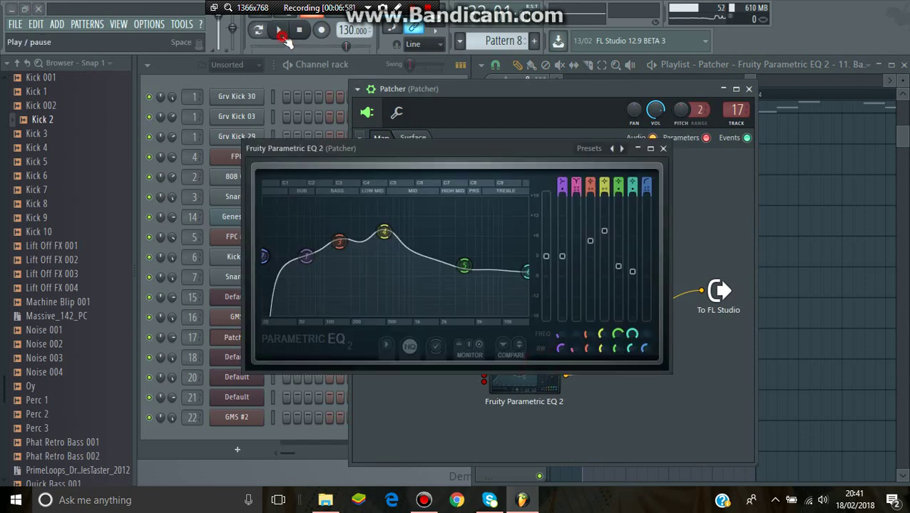
pyautogui.click(279, 31)
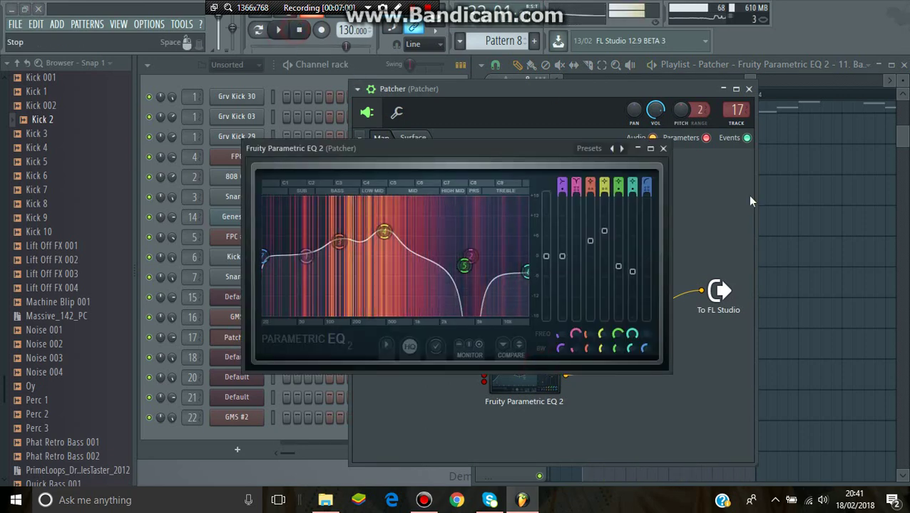
pyautogui.click(663, 148)
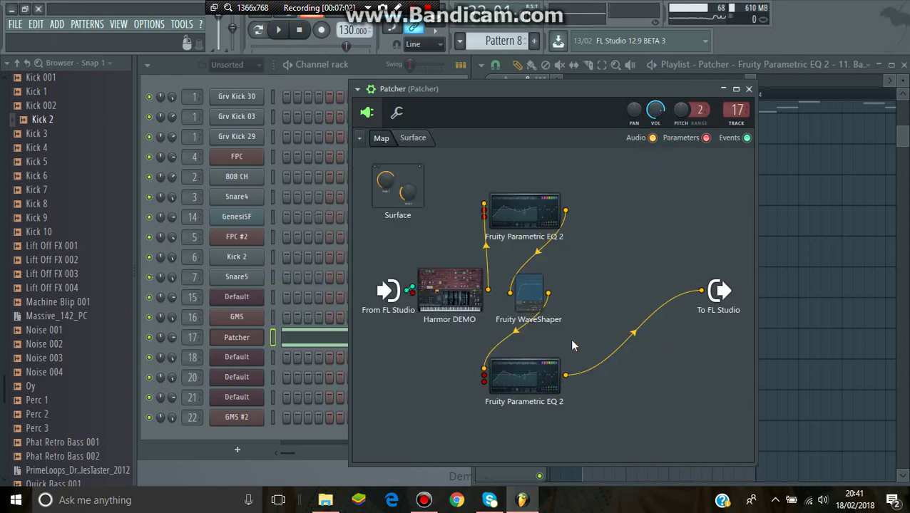
# - Unmute Track 10 and play the bar with the final Fruity Parametric EQ 2 open, closing both the EQ and Patcher after playback
pyautogui.click(749, 89)
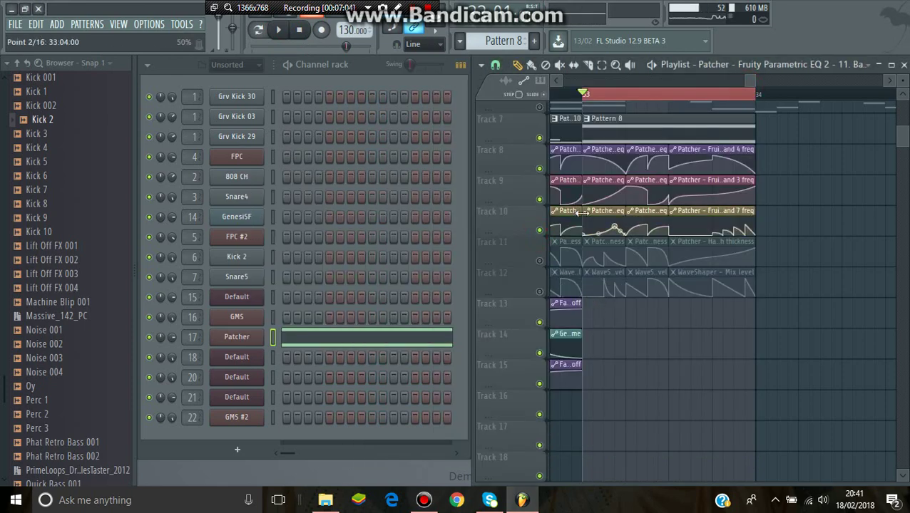
pyautogui.click(237, 337)
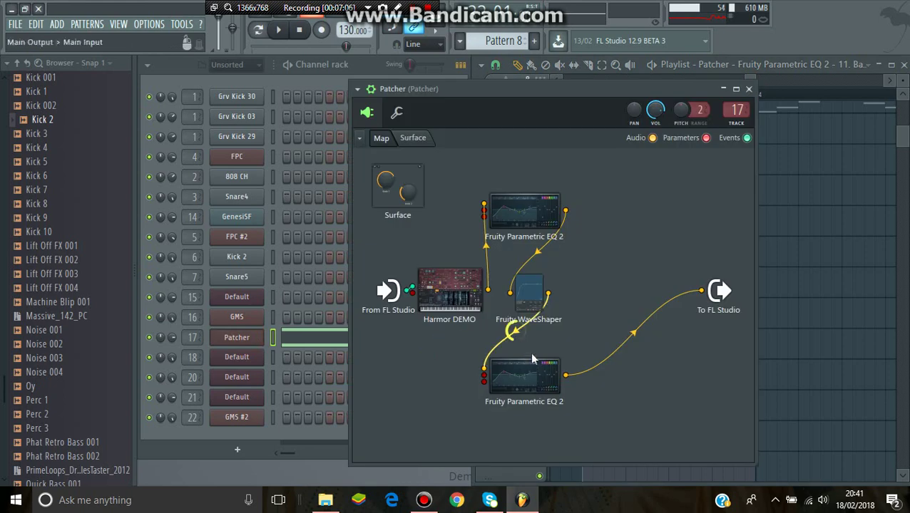
pyautogui.click(523, 383)
pyautogui.click(278, 29)
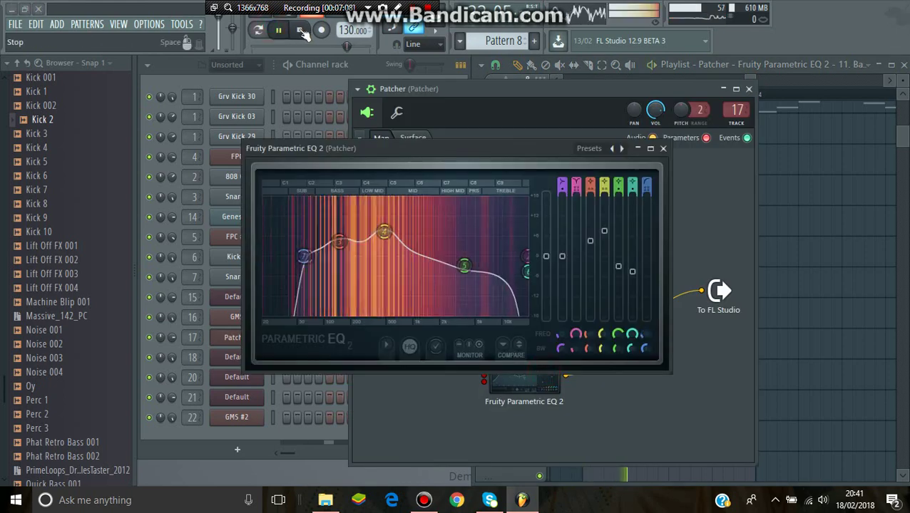
pyautogui.click(662, 148)
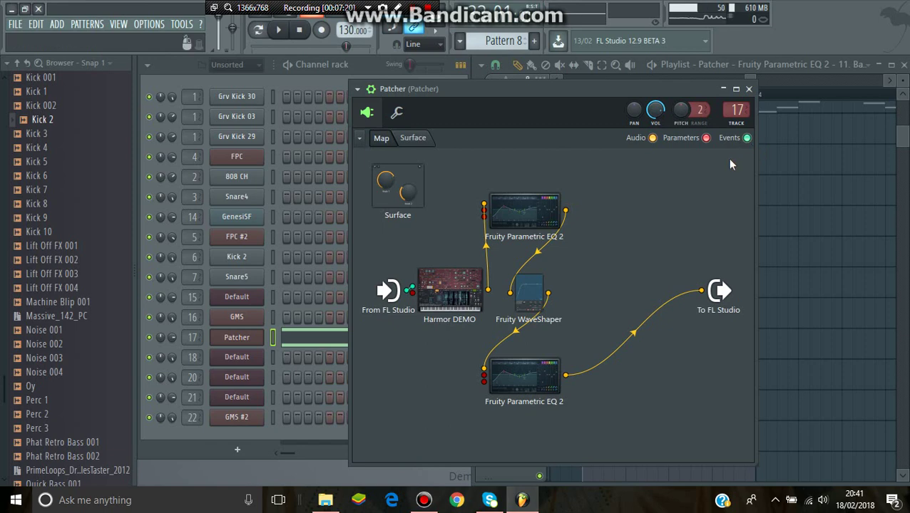
pyautogui.click(749, 89)
# - Unmute the Harmor unison pitch thickness automation on Track 11, play the selected bar at 33, and stop playback
pyautogui.click(540, 261)
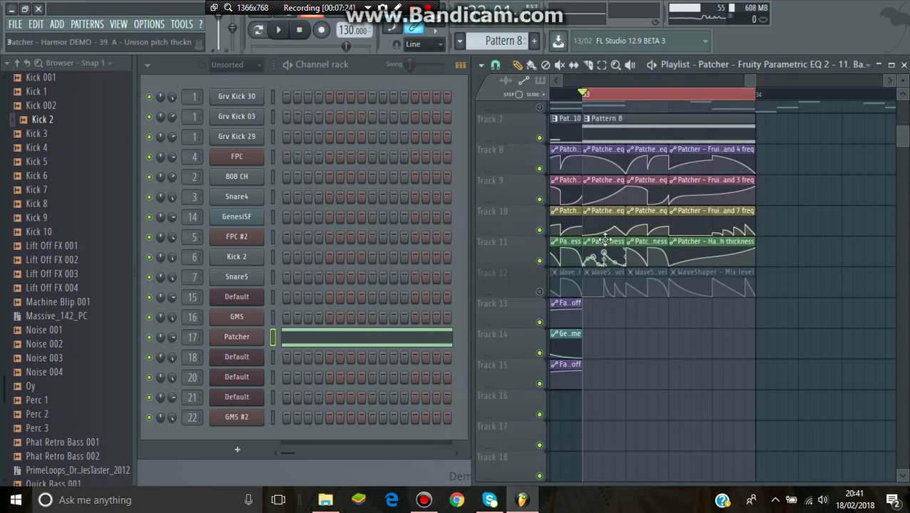
pyautogui.click(279, 31)
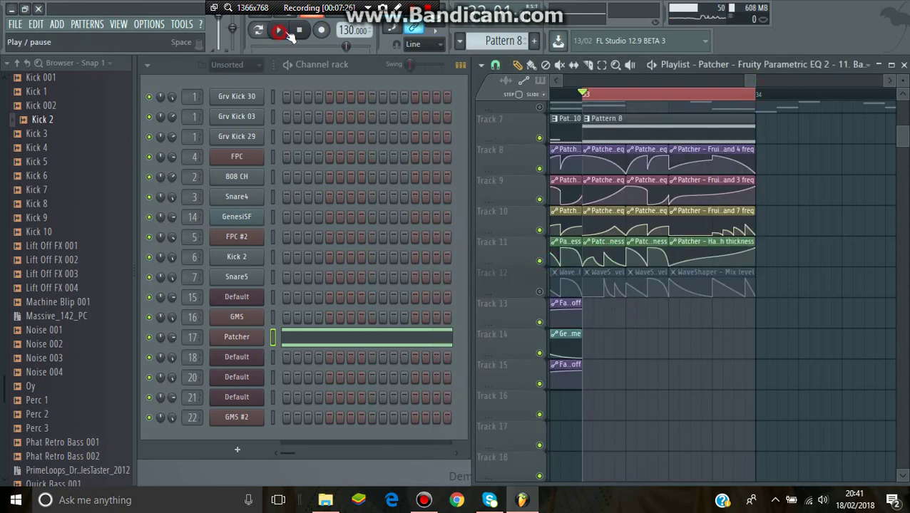
pyautogui.click(301, 30)
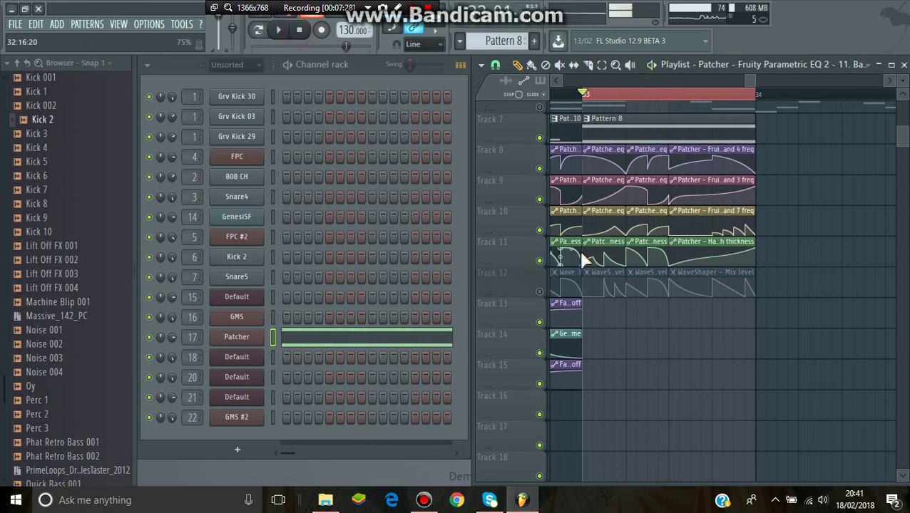
# - Unmute the WaveShaper mix level automation on Track 12, and inspect the Fruity WaveShaper curve on mixer track 17, closing it when finished
pyautogui.click(540, 292)
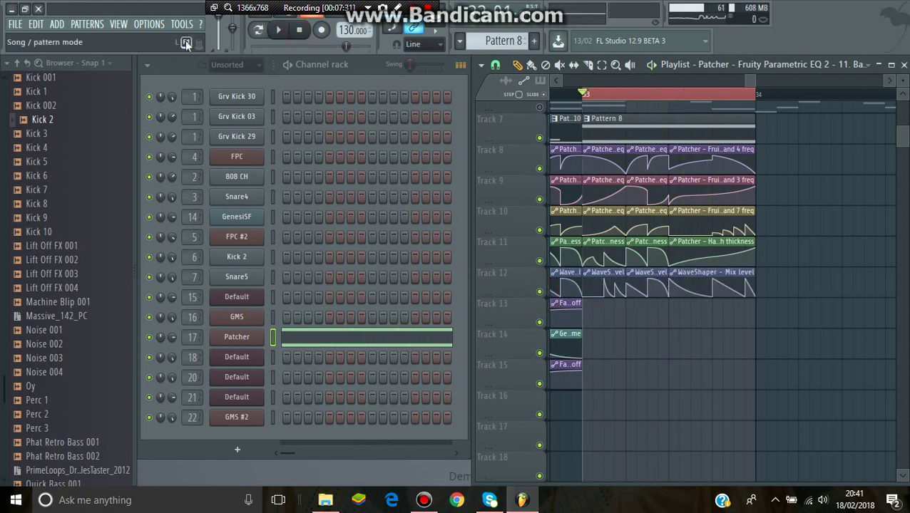
pyautogui.click(118, 24)
pyautogui.click(129, 96)
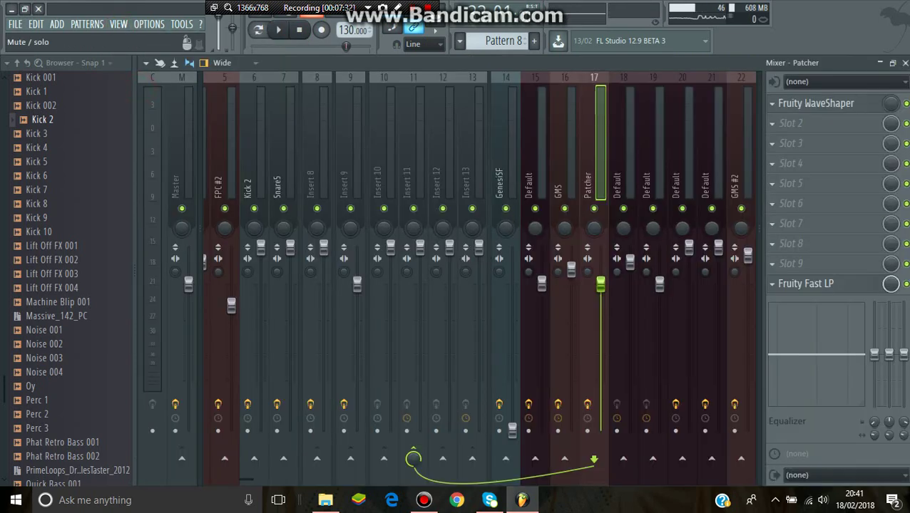
pyautogui.click(860, 107)
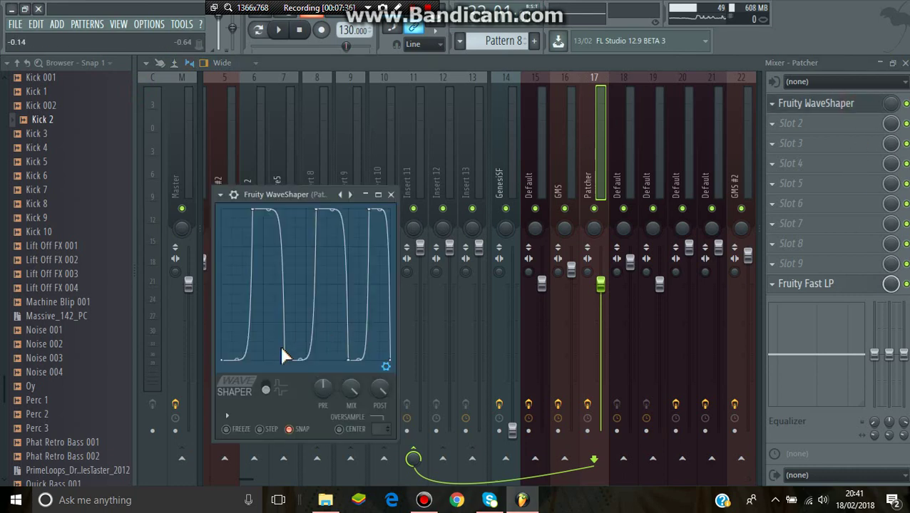
pyautogui.click(281, 392)
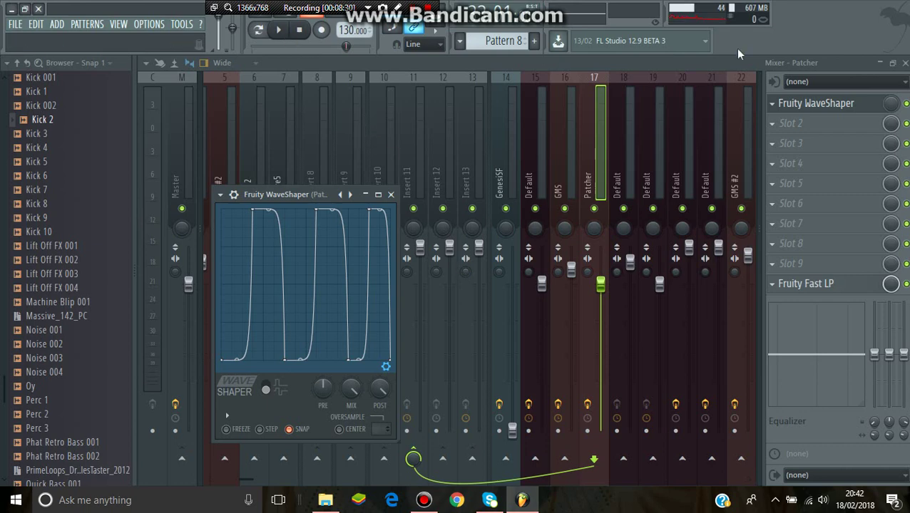
pyautogui.click(391, 194)
# - Play the bar, stop, and replay it with the mixer open to watch the Fruity WaveShaper mix level move
pyautogui.click(282, 36)
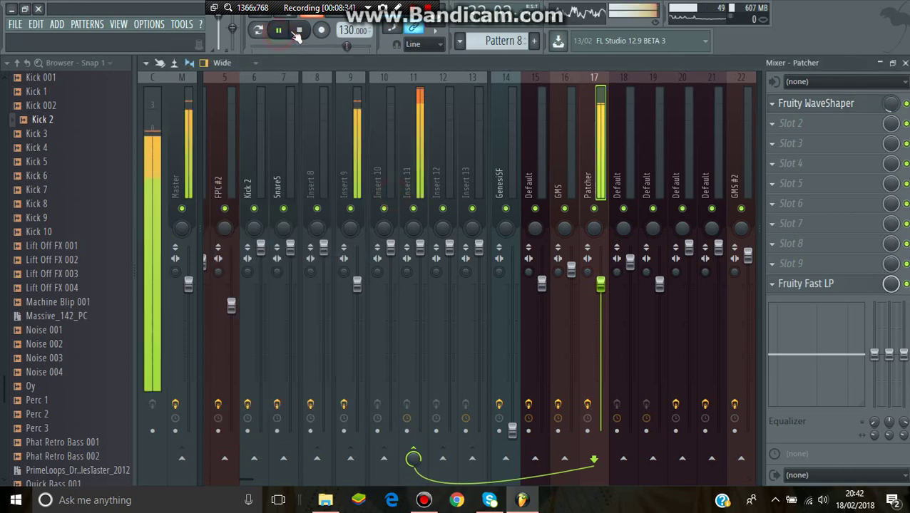
pyautogui.click(299, 31)
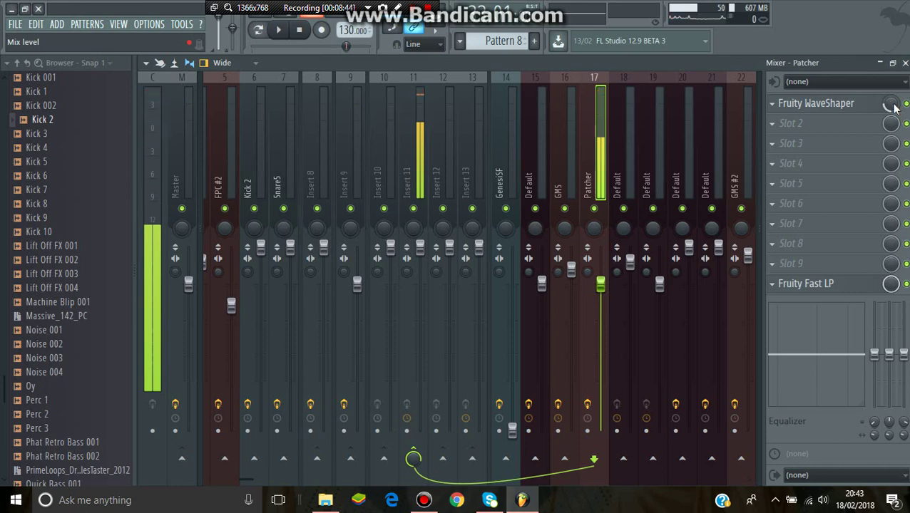
pyautogui.click(278, 30)
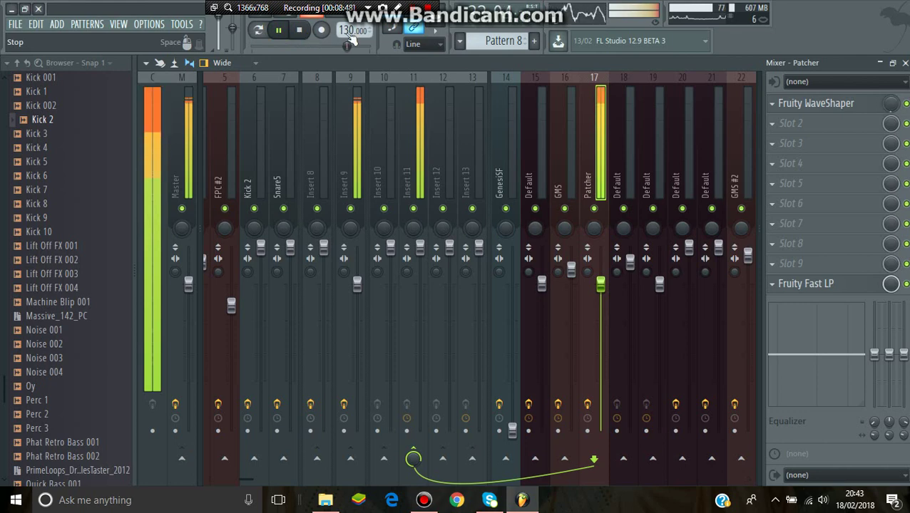
# - Bring back the playlist and channel rack, stop playback, and unmute the remaining playlist tracks above Track 7
pyautogui.press('F5')
pyautogui.press('F6')
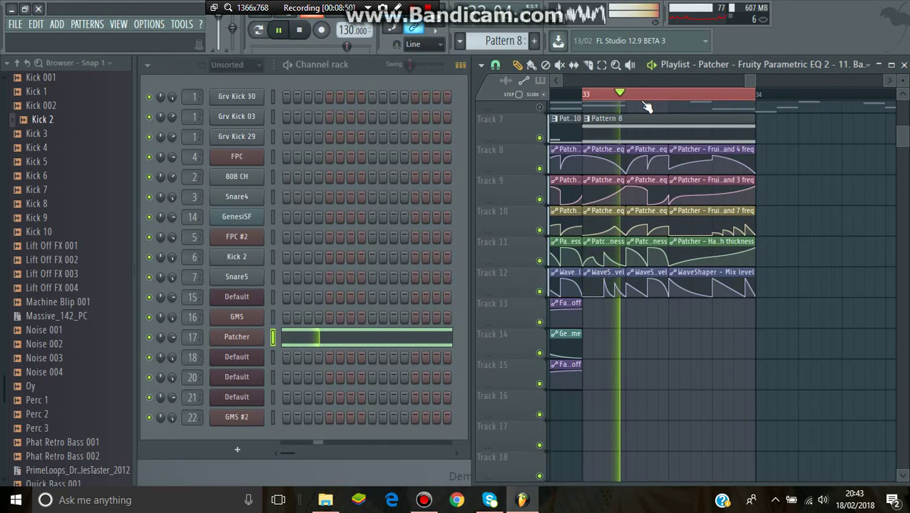
pyautogui.scroll(3, 898, 146)
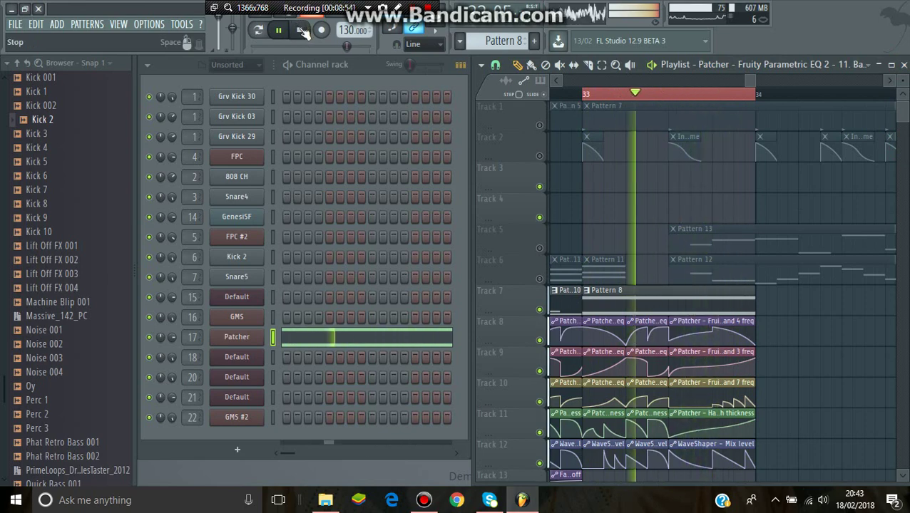
pyautogui.click(303, 33)
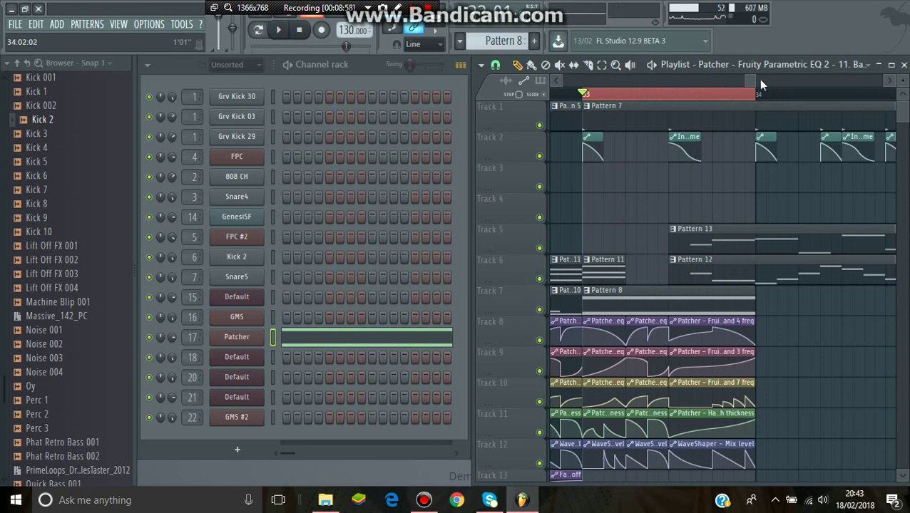
# - Clear the playlist's time selection at bar 33, play the full arrangement from there, and stop playback
pyautogui.moveTo(756, 81); pyautogui.dragTo(775, 83)
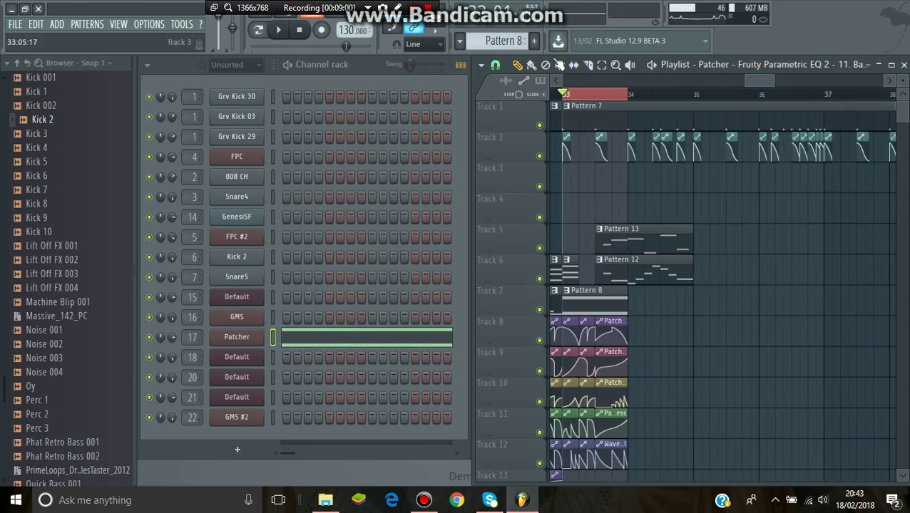
pyautogui.click(571, 97)
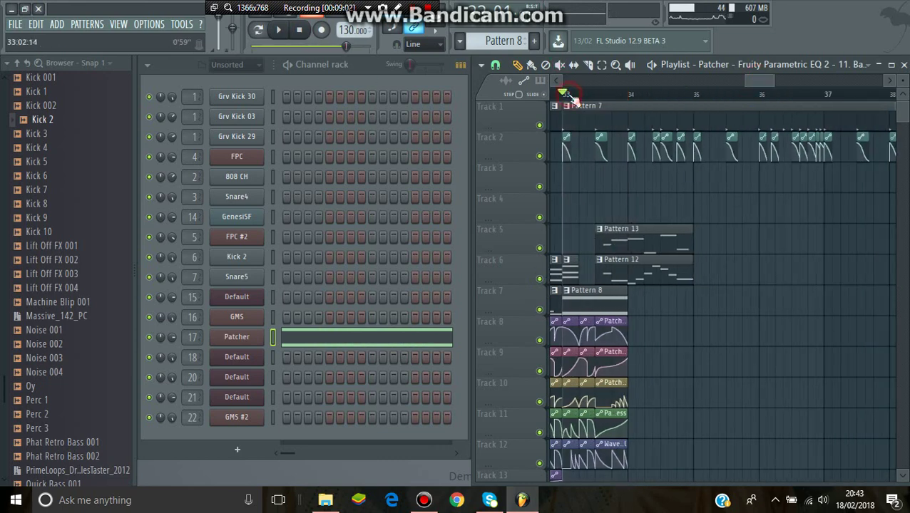
pyautogui.click(283, 30)
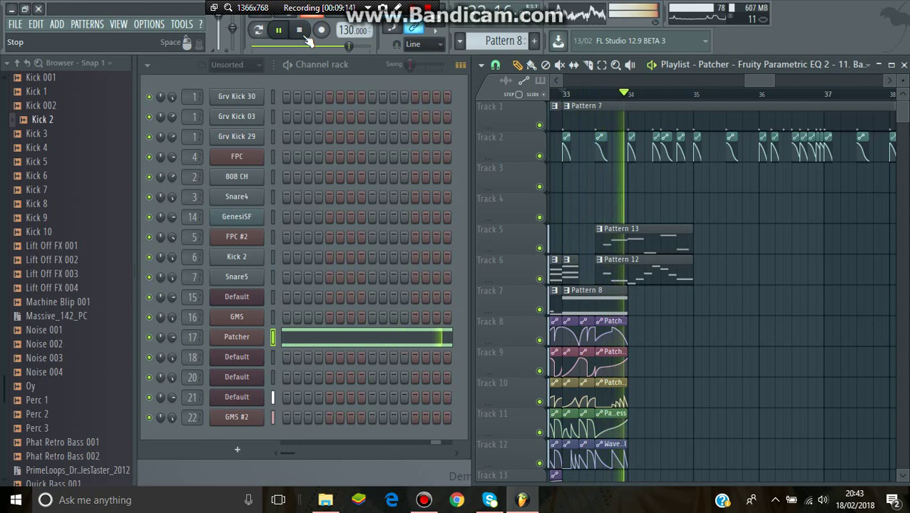
pyautogui.click(300, 30)
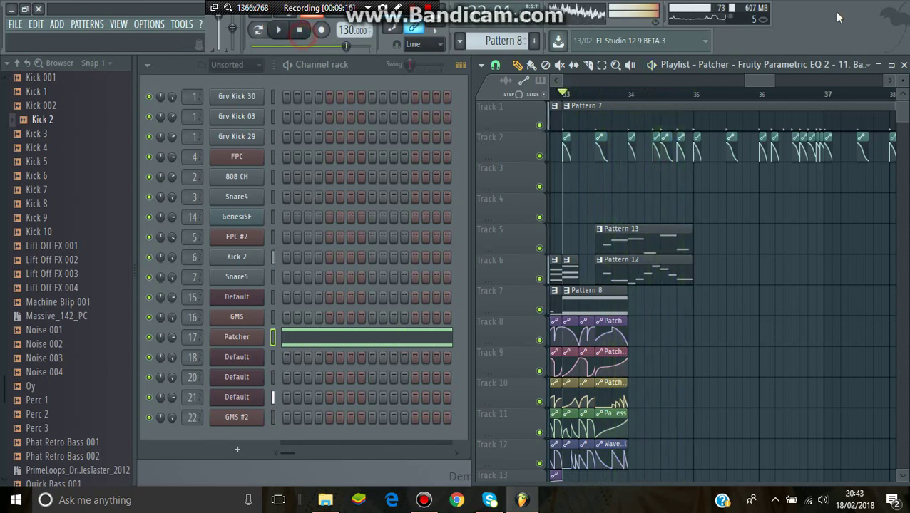
pyautogui.hscroll(-3, 754, 77)
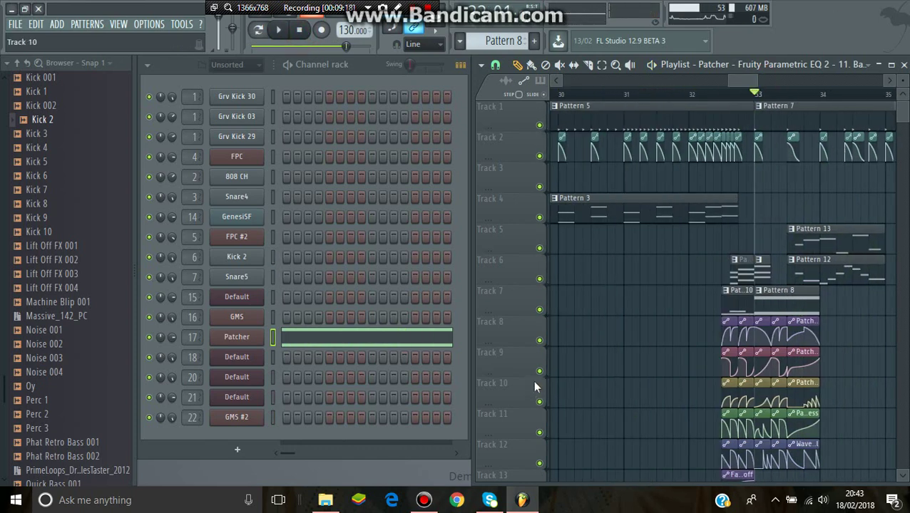
pyautogui.rightClick(539, 309)
pyautogui.click(539, 339)
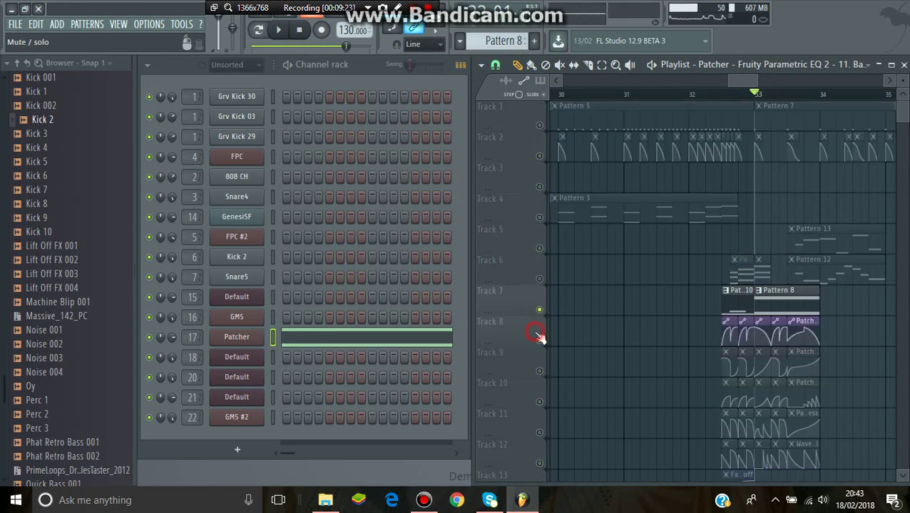
pyautogui.rightClick(539, 309)
# - Mute Tracks 6, 1 and 4, and play the playlist from the middle of bar 32
pyautogui.click(539, 278)
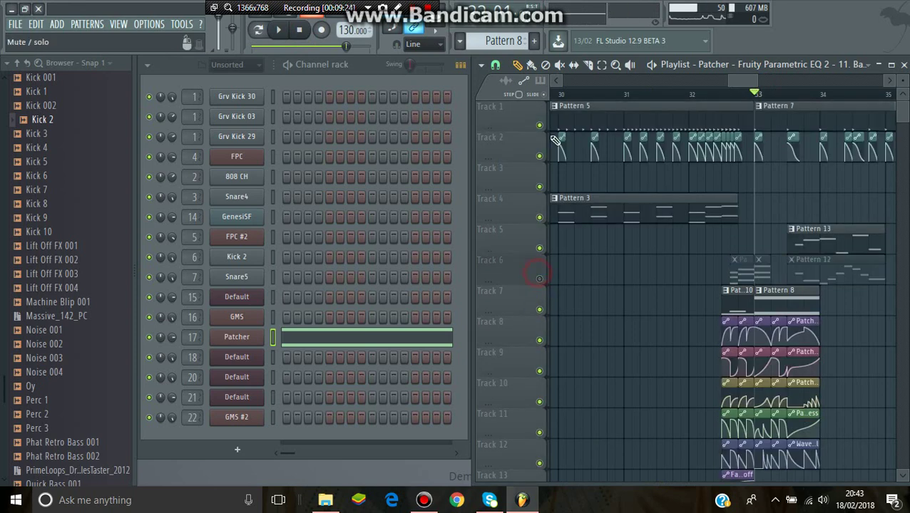
pyautogui.click(540, 126)
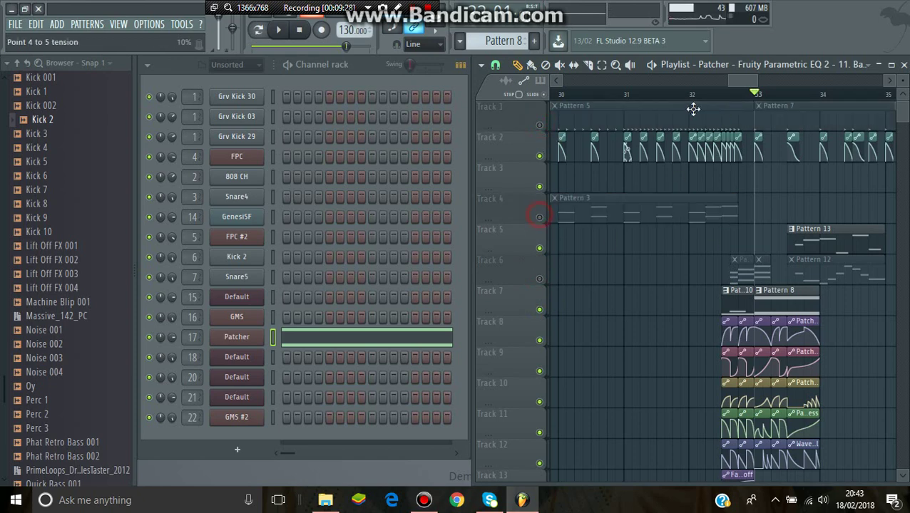
pyautogui.click(539, 217)
pyautogui.click(731, 95)
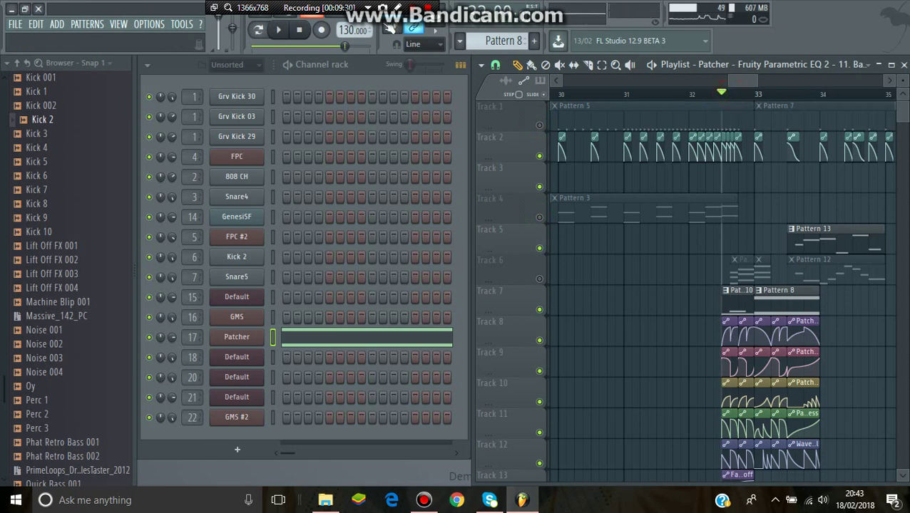
pyautogui.press('space')
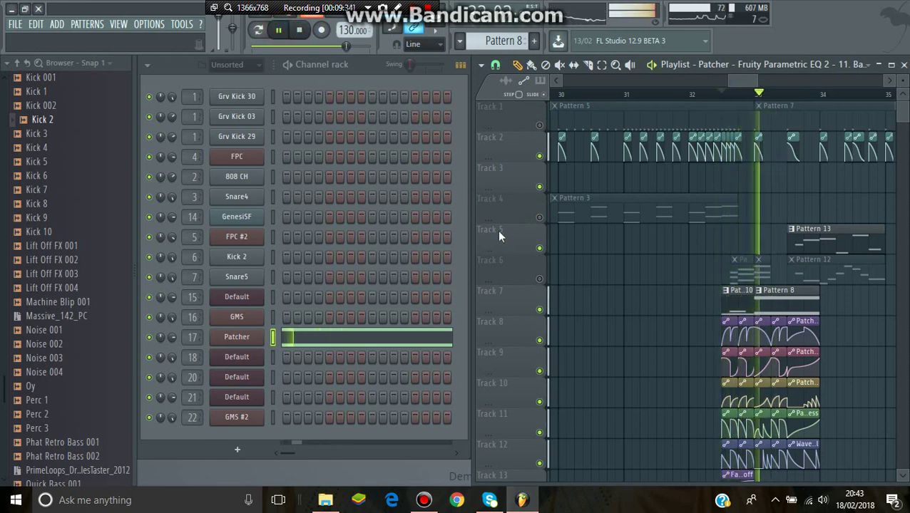
# - Replay from the middle of bar 32 with Track 1 unmuted, stop playback, and unmute Tracks 4 and 6
pyautogui.click(539, 125)
pyautogui.click(720, 95)
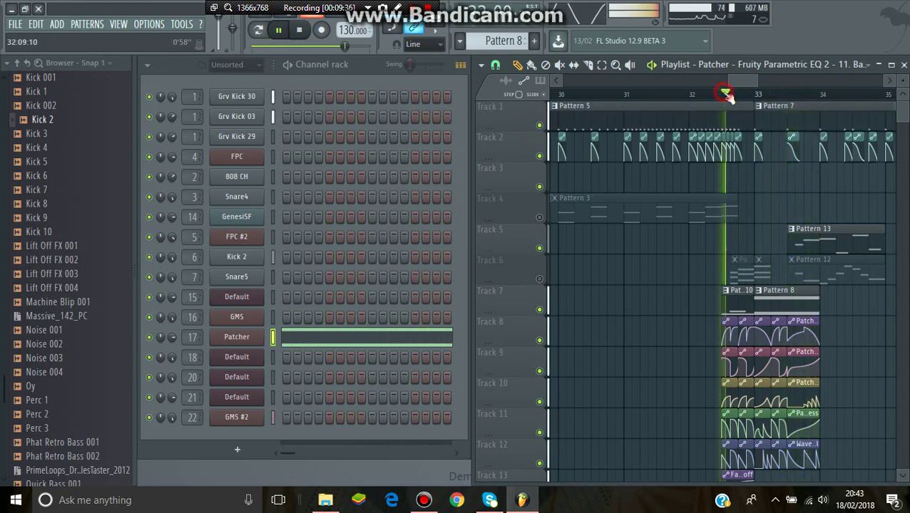
pyautogui.click(731, 96)
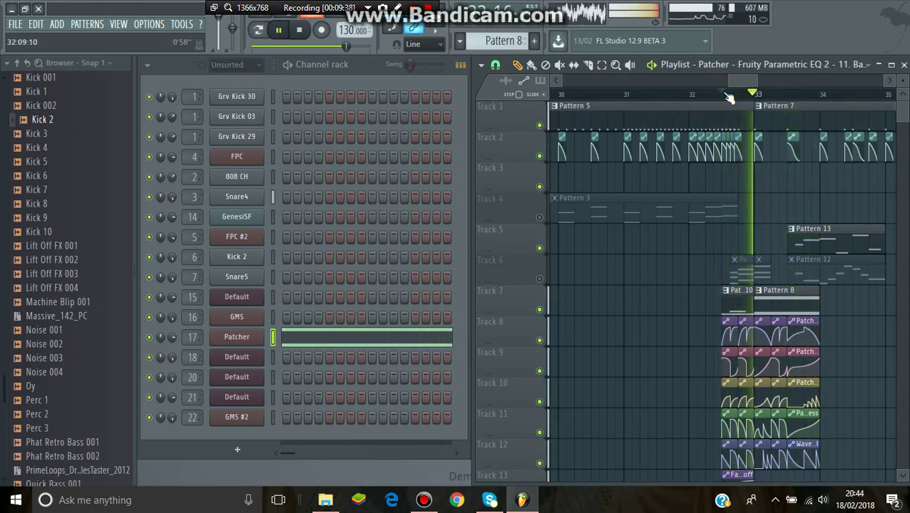
pyautogui.click(300, 30)
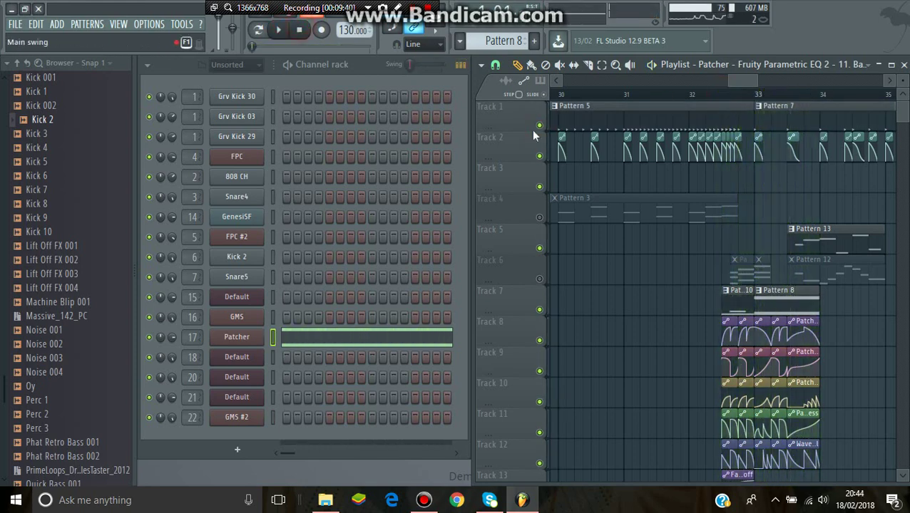
pyautogui.click(539, 248)
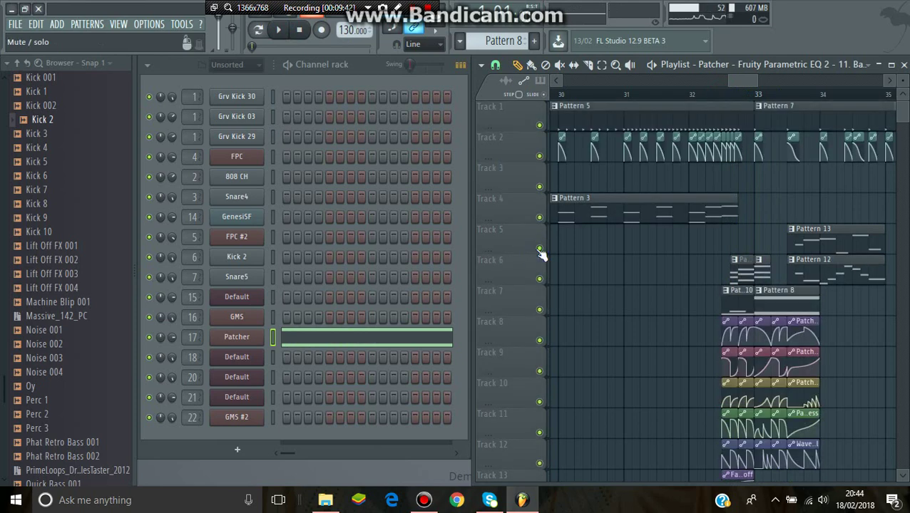